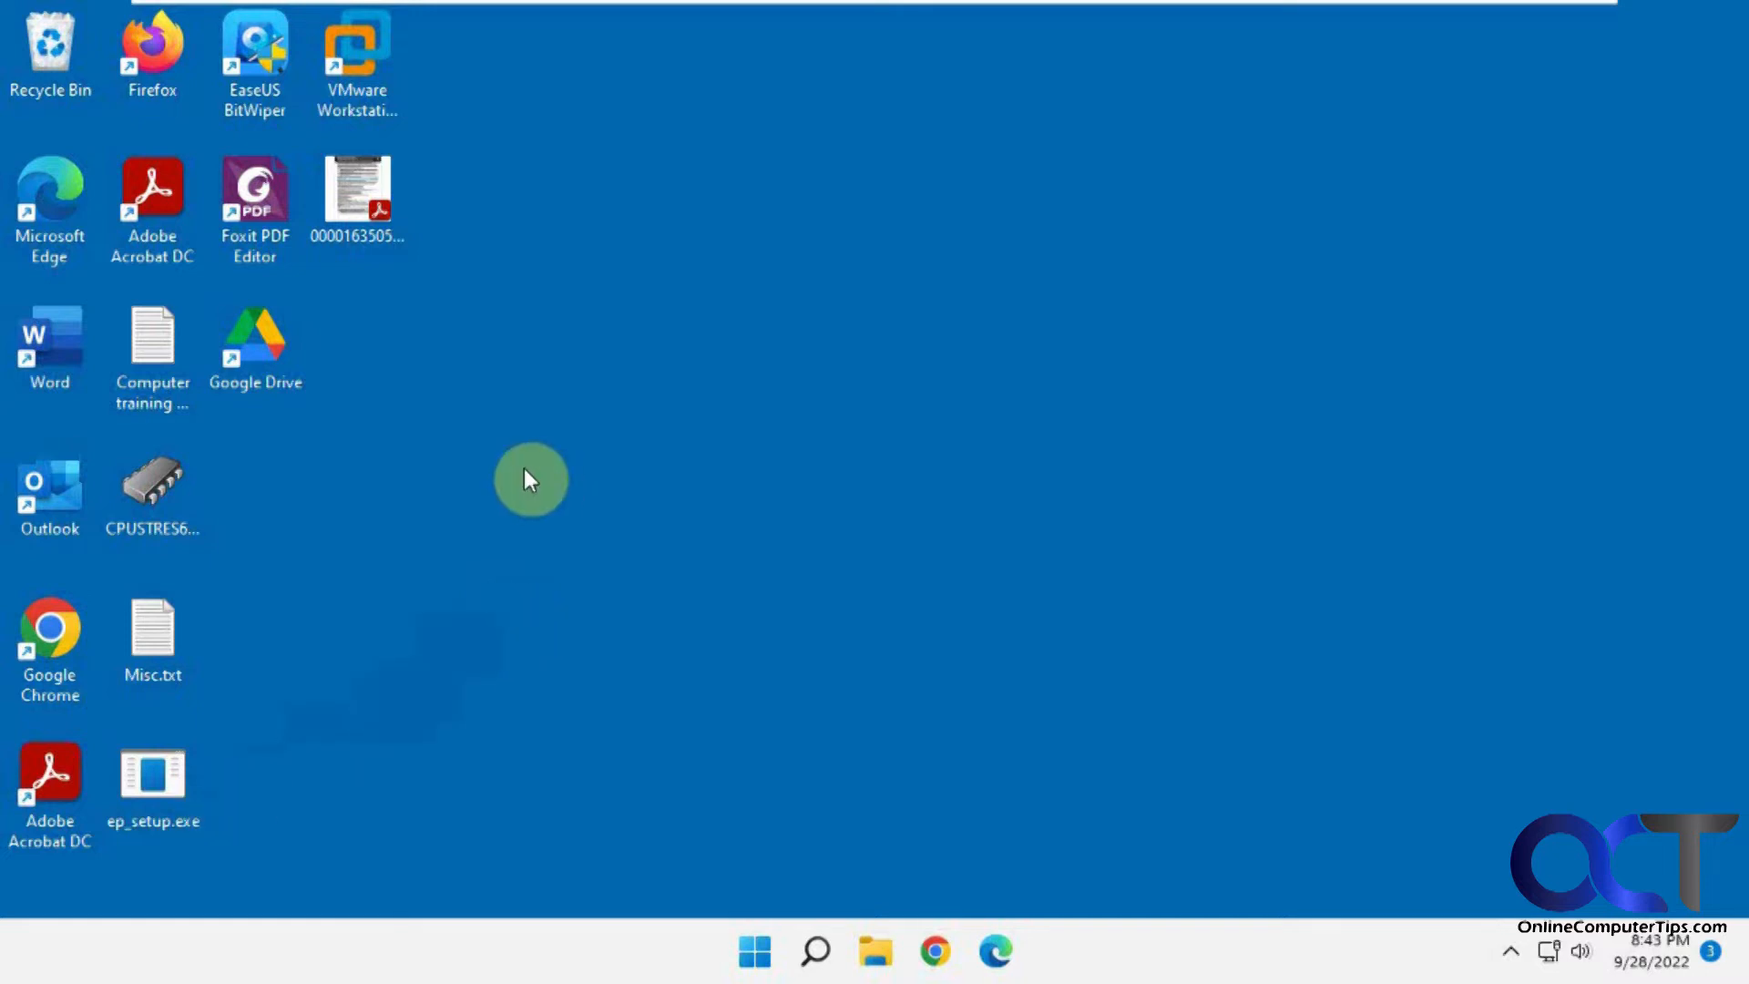
# Launch ep_setup.exe from the desktop to start the ExplorerPatcher installer
pyautogui.doubleClick(174, 795)
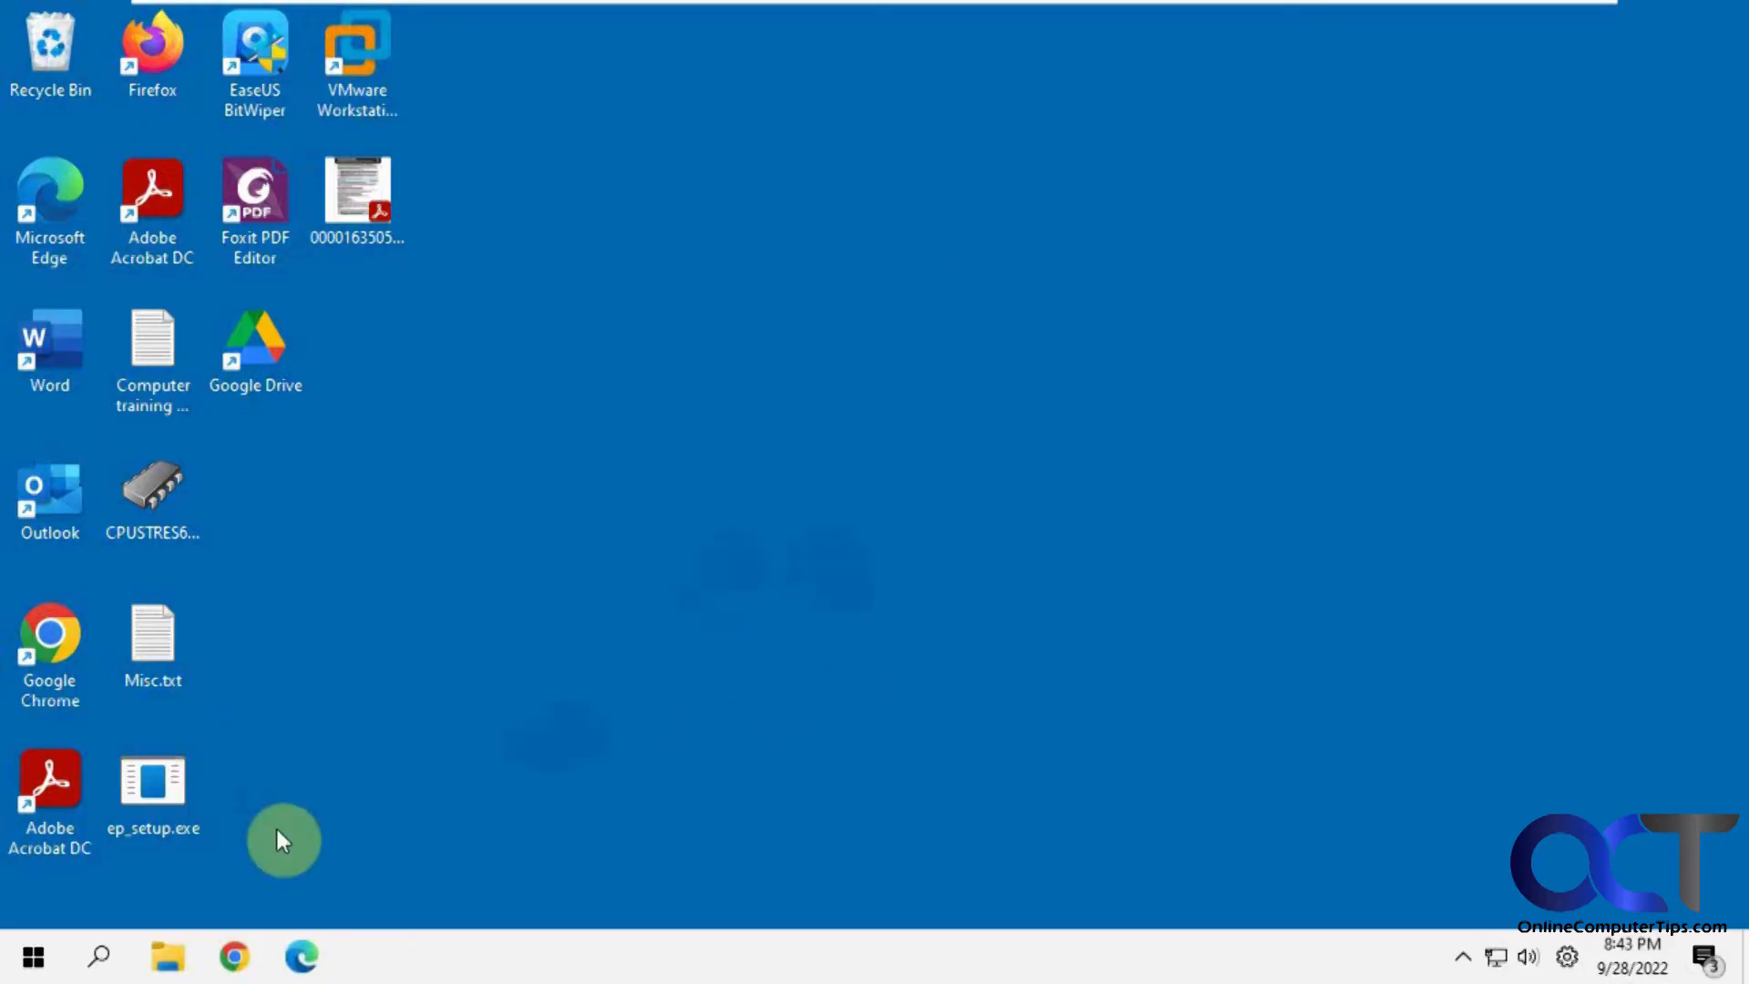
# Check the classic Start menu, then drag the taskbar to the right edge and on to the left edge
pyautogui.click(33, 956)
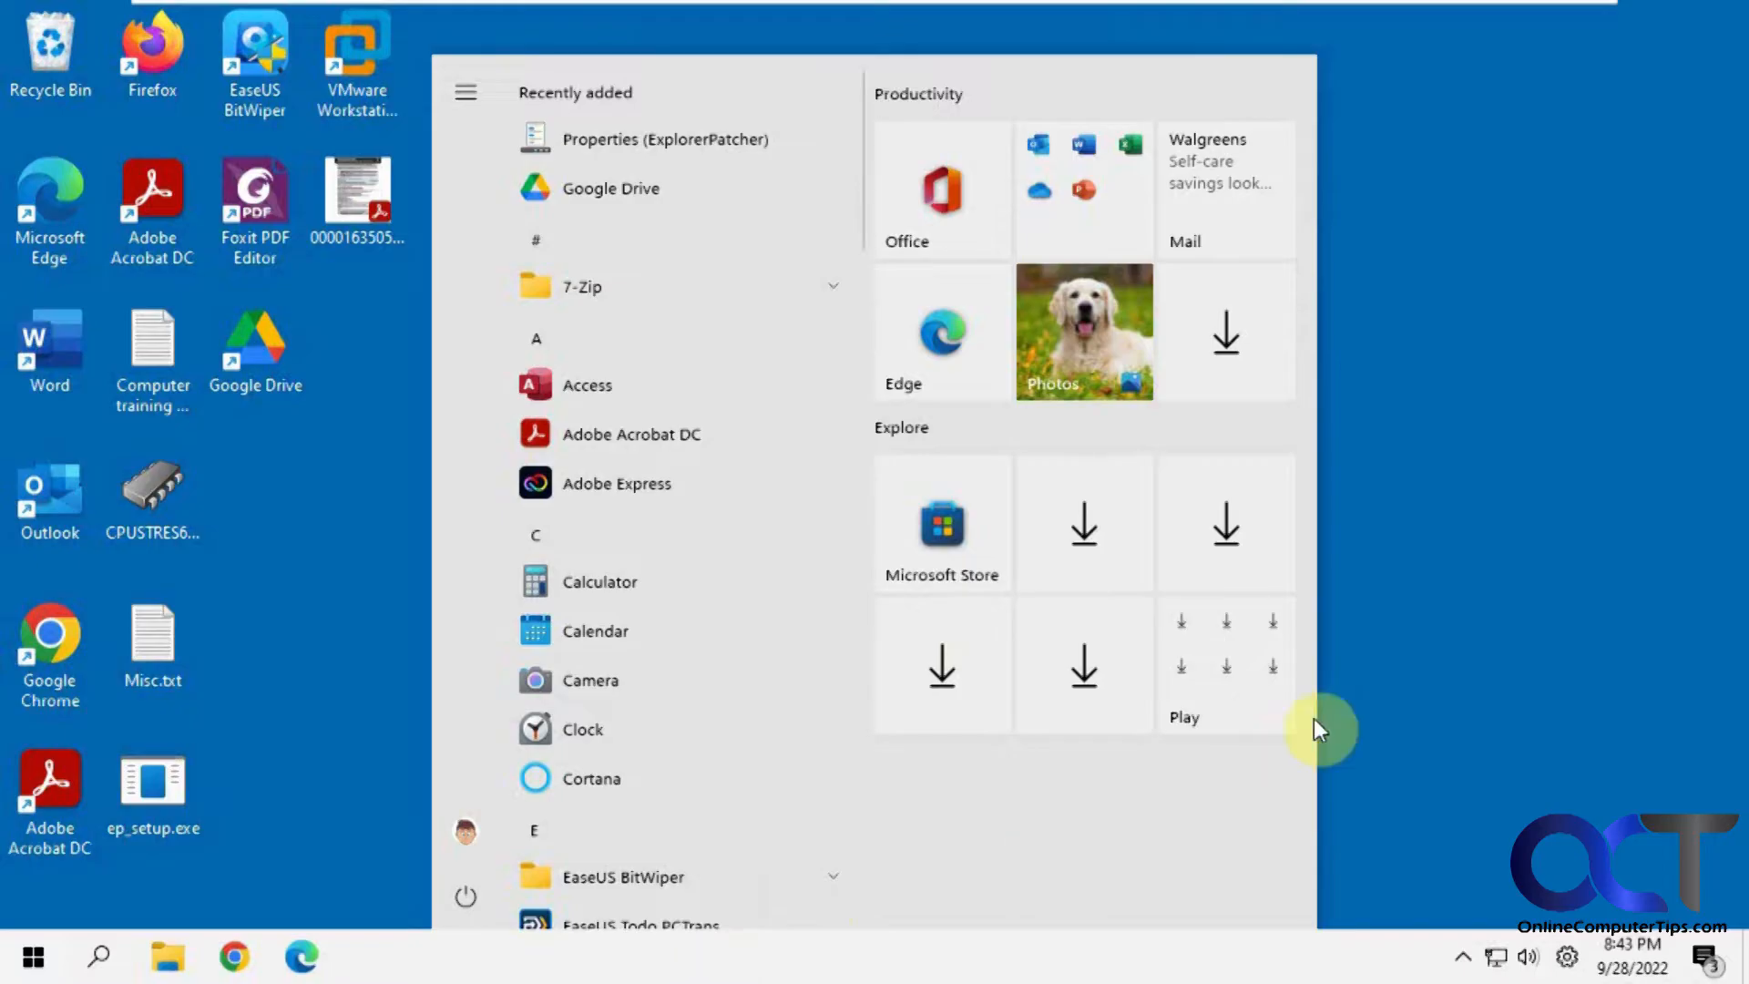
pyautogui.click(1380, 711)
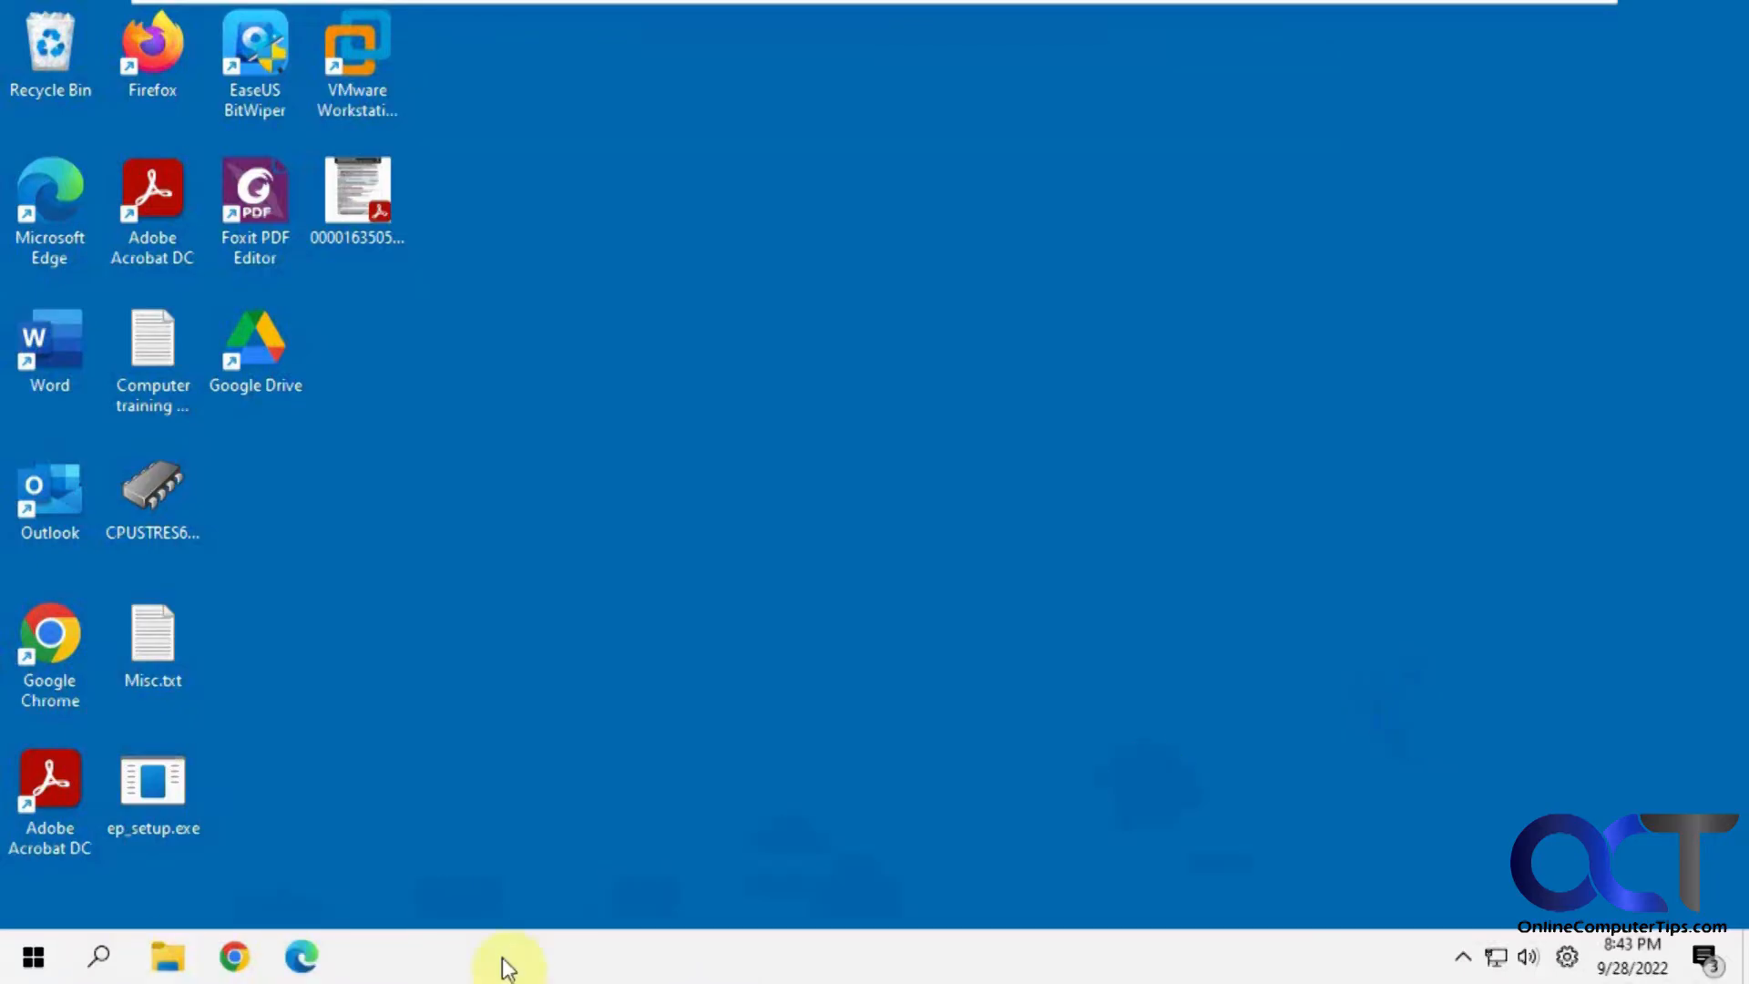
pyautogui.moveTo(505, 963)
pyautogui.mouseDown()
pyautogui.moveTo(1694, 508)
pyautogui.moveTo(1176, 21)
pyautogui.mouseUp()
pyautogui.moveTo(1057, 28); pyautogui.dragTo(69, 519)
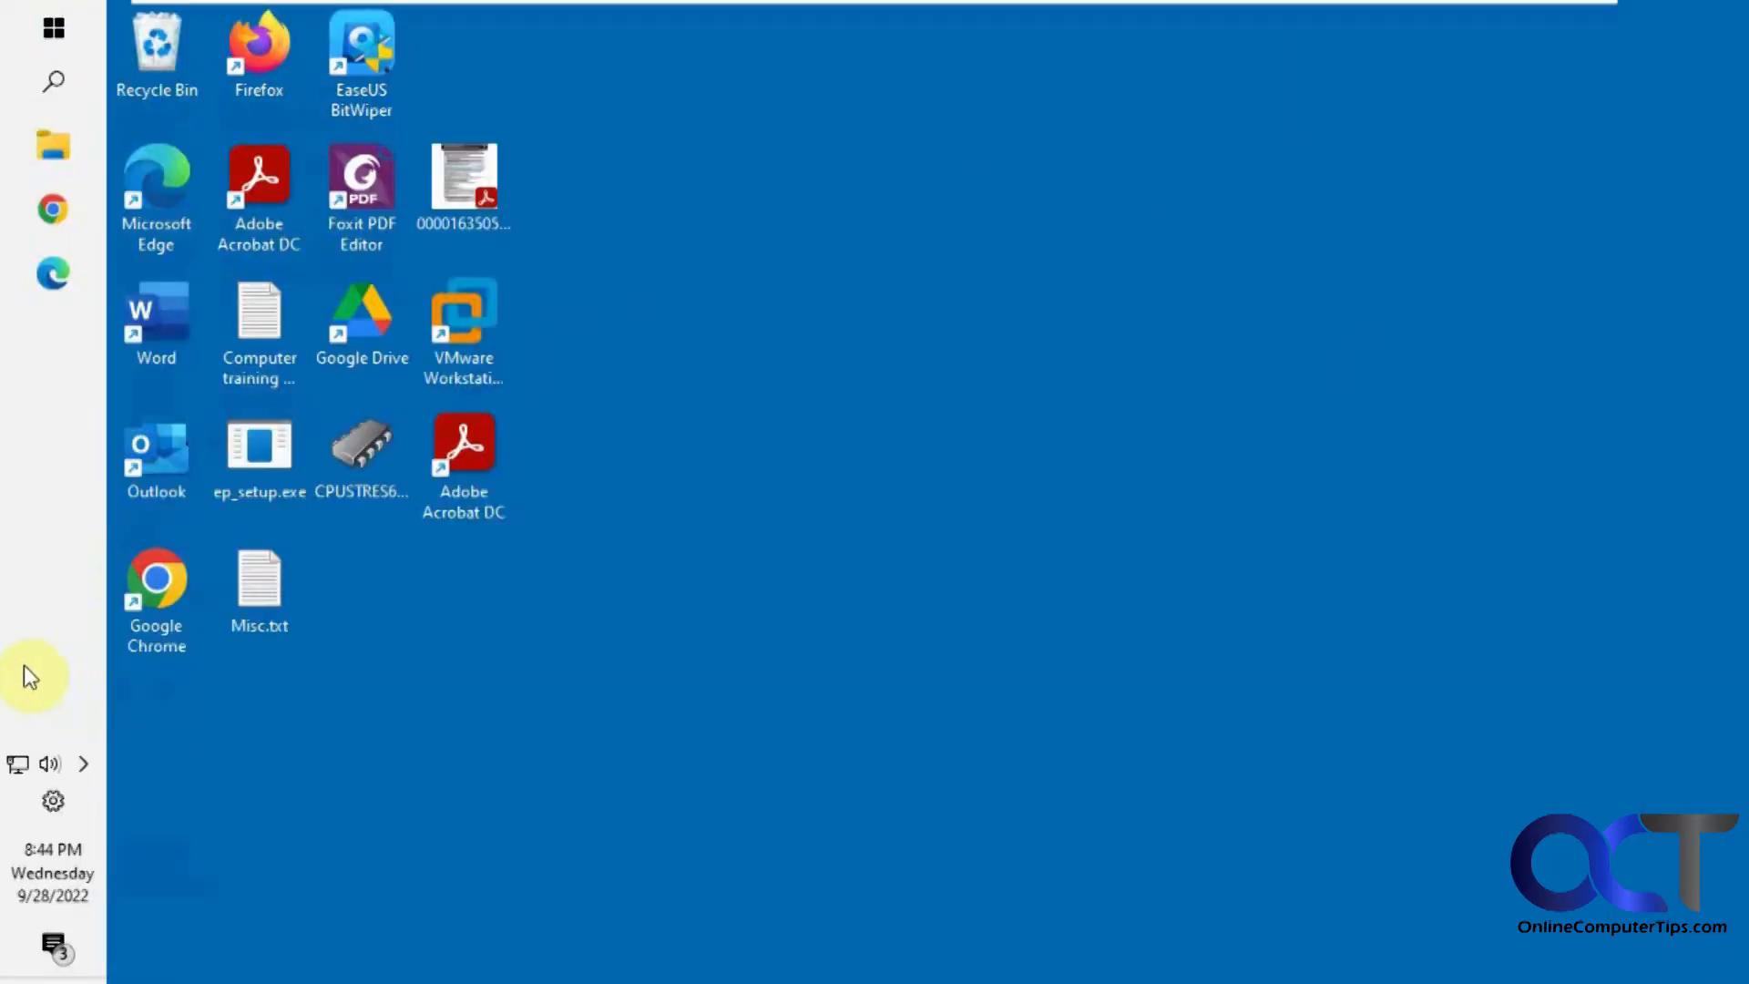
pyautogui.click(54, 38)
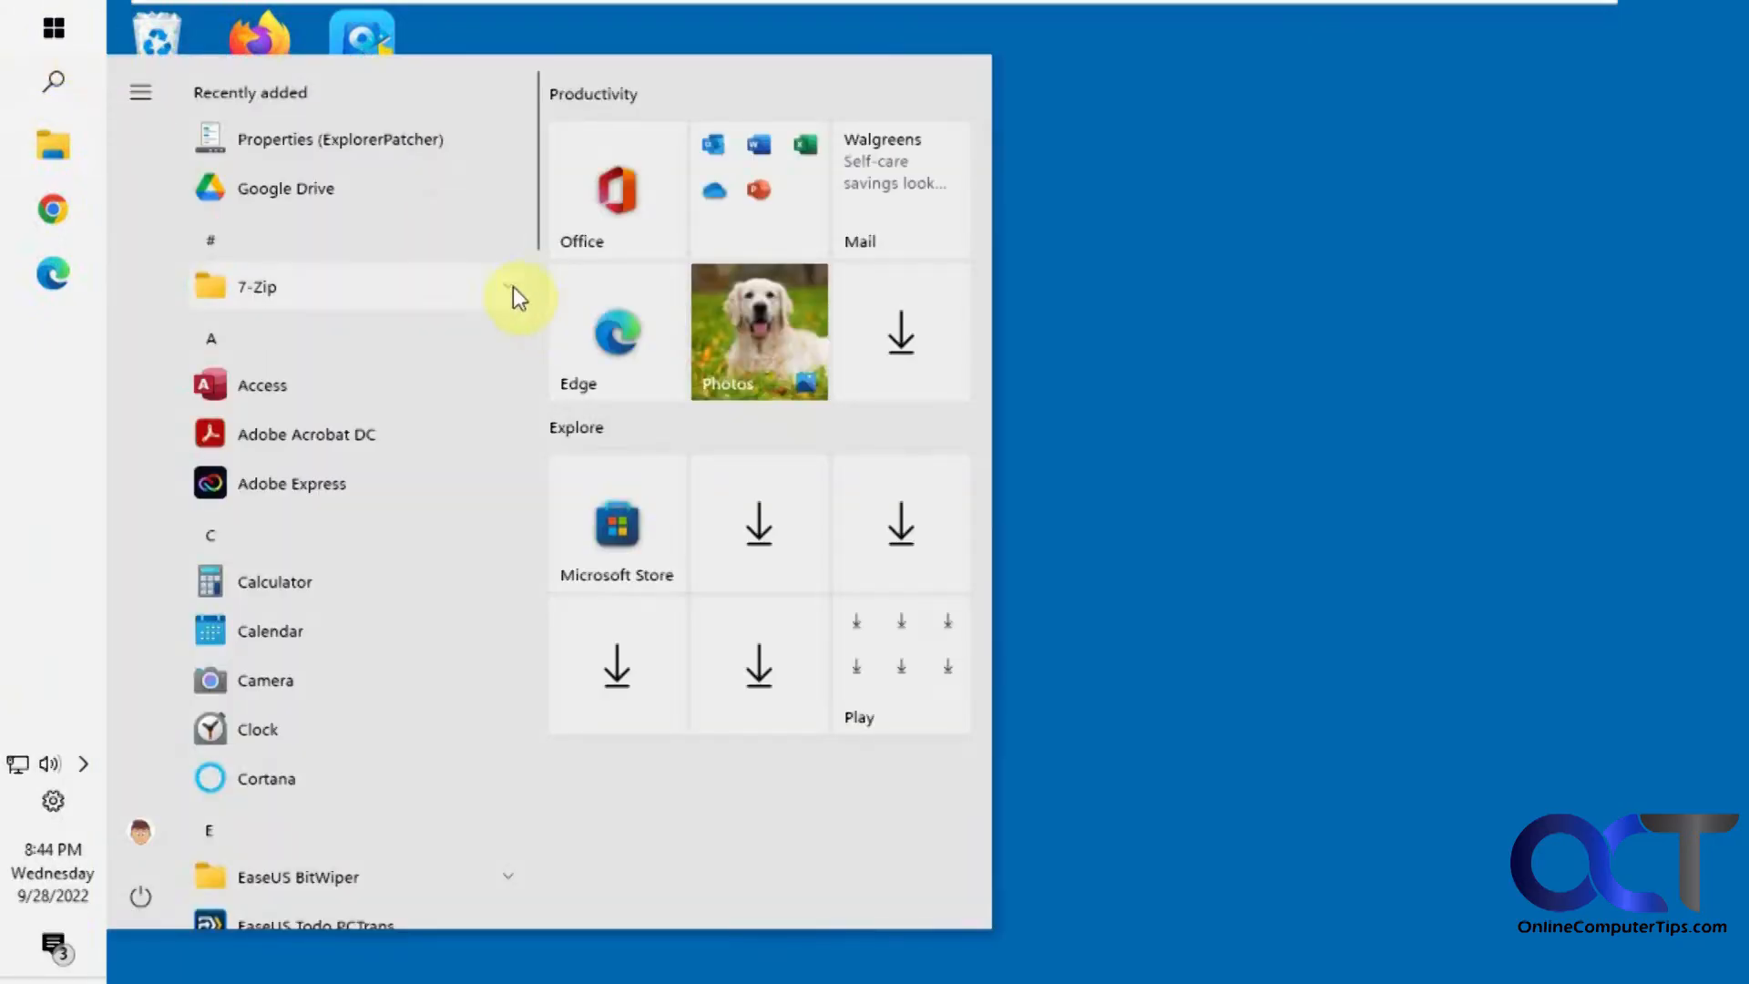
pyautogui.moveTo(533, 164); pyautogui.dragTo(519, 694)
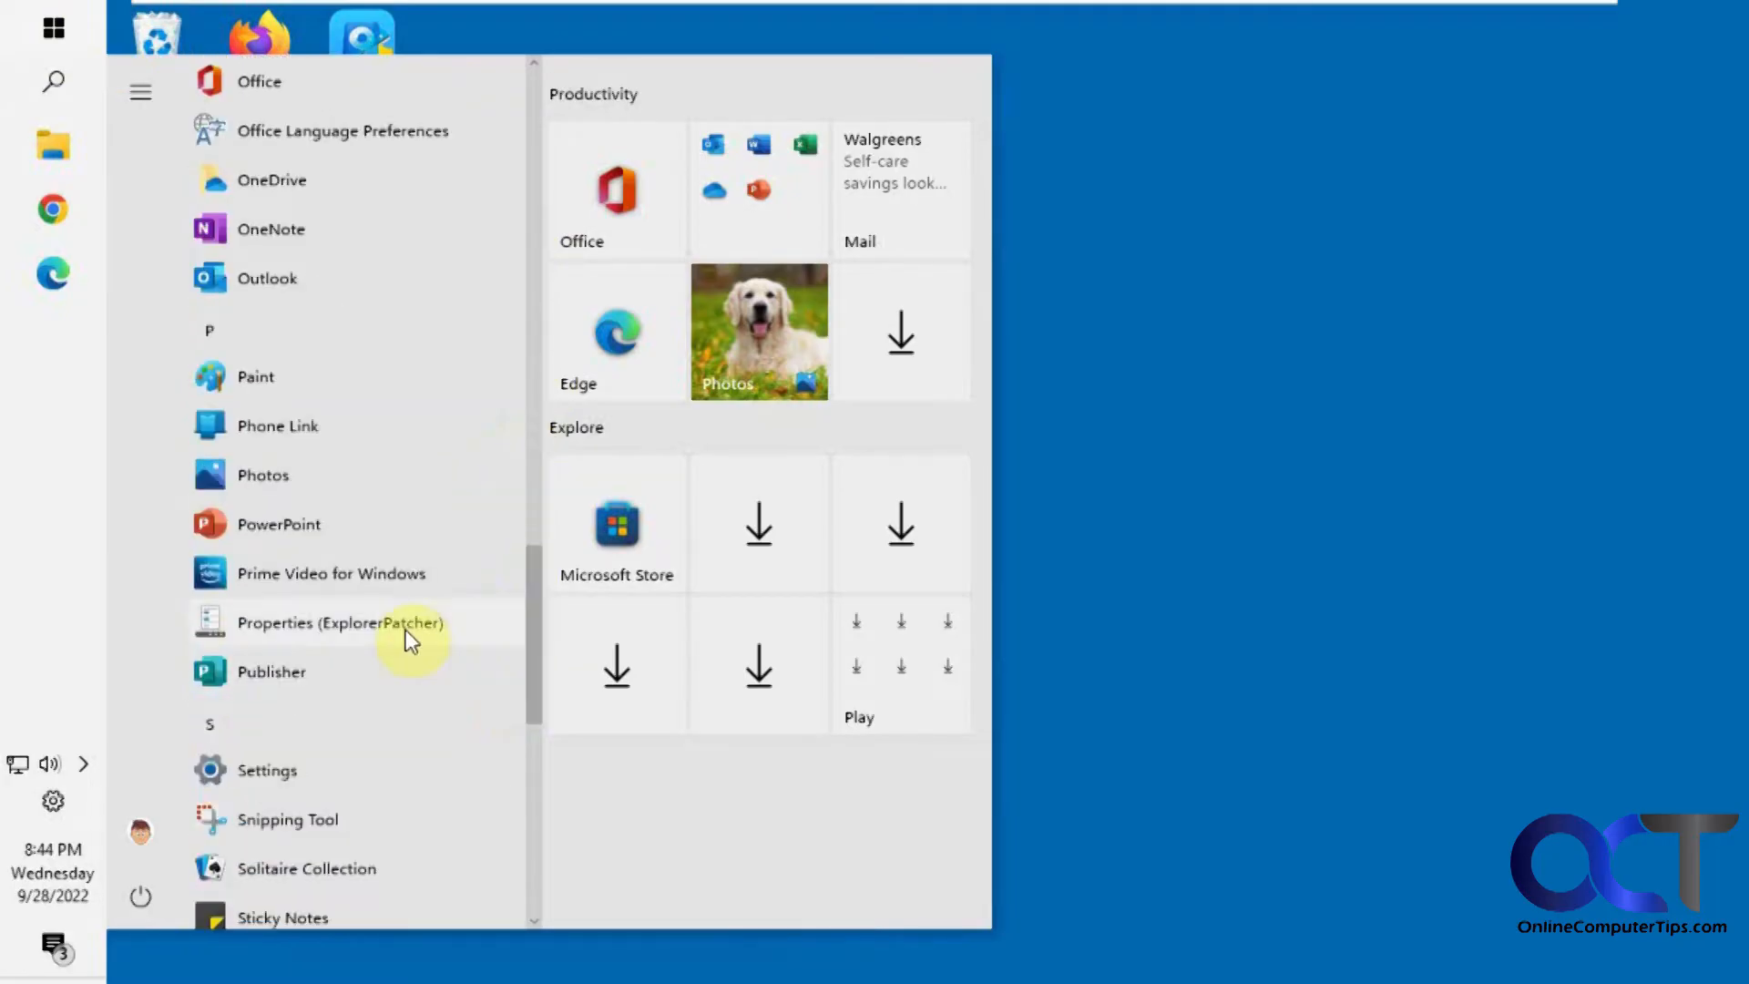
# In ExplorerPatcher Properties, set Taskbar style to Windows 11 and restart File Explorer
pyautogui.click(406, 629)
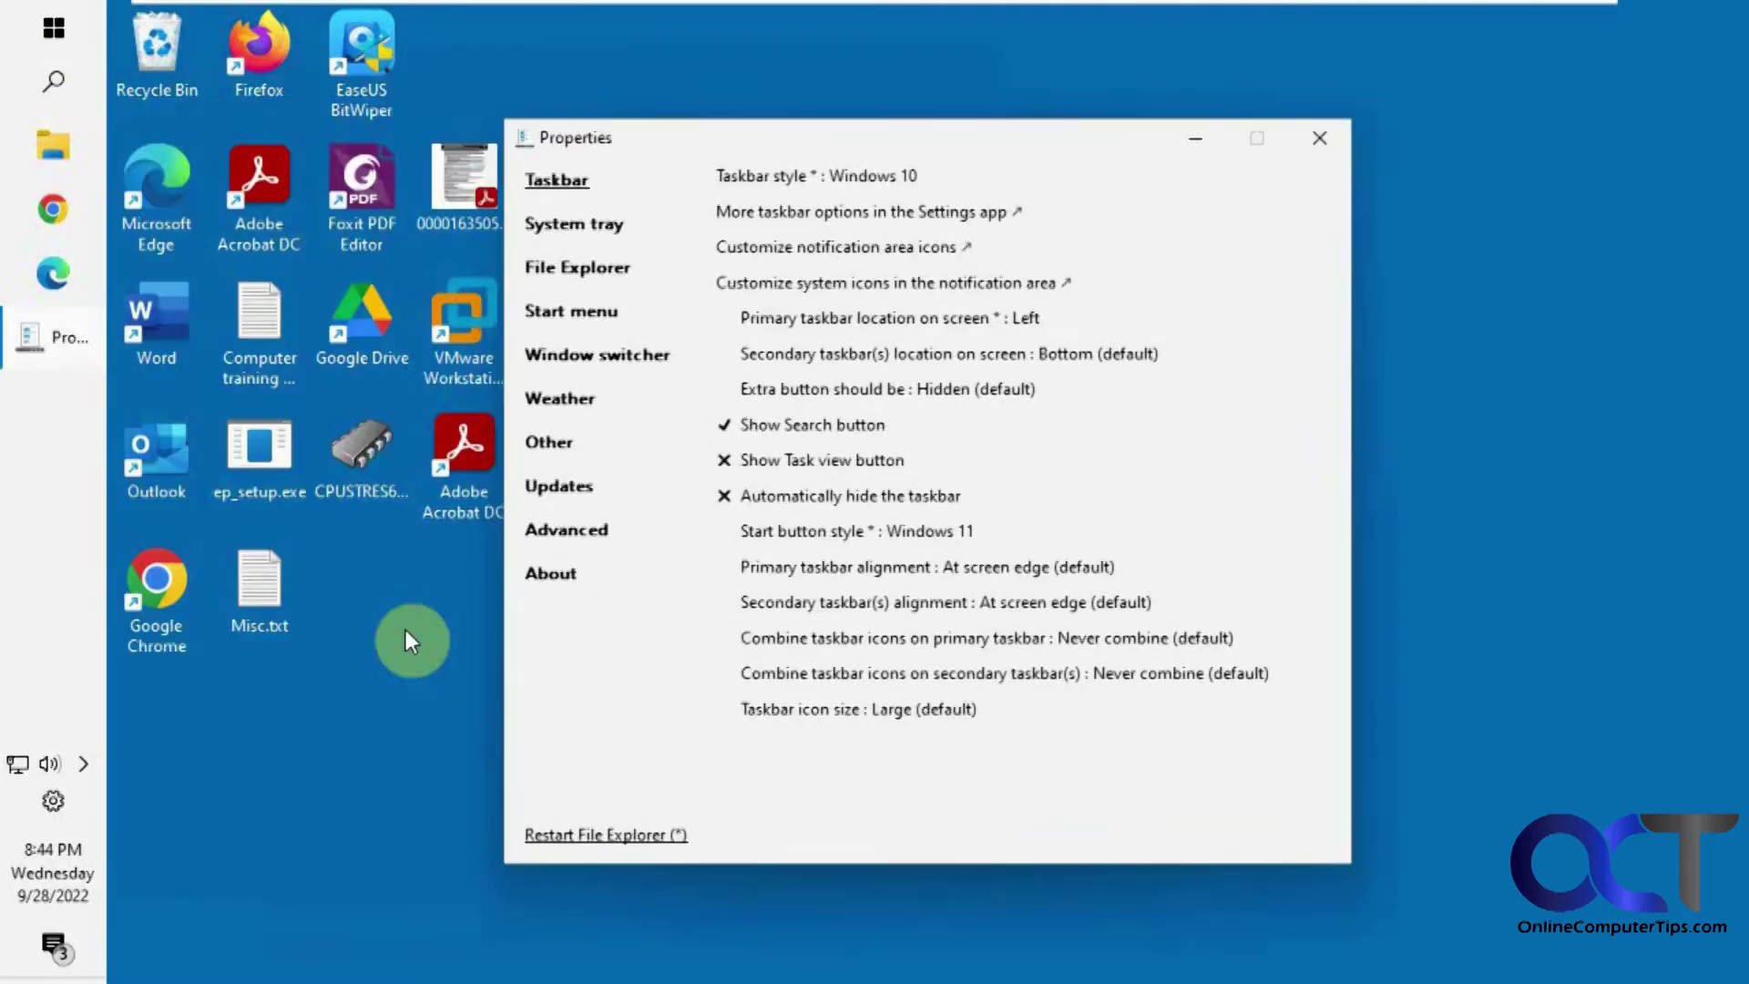
pyautogui.click(841, 171)
pyautogui.click(840, 196)
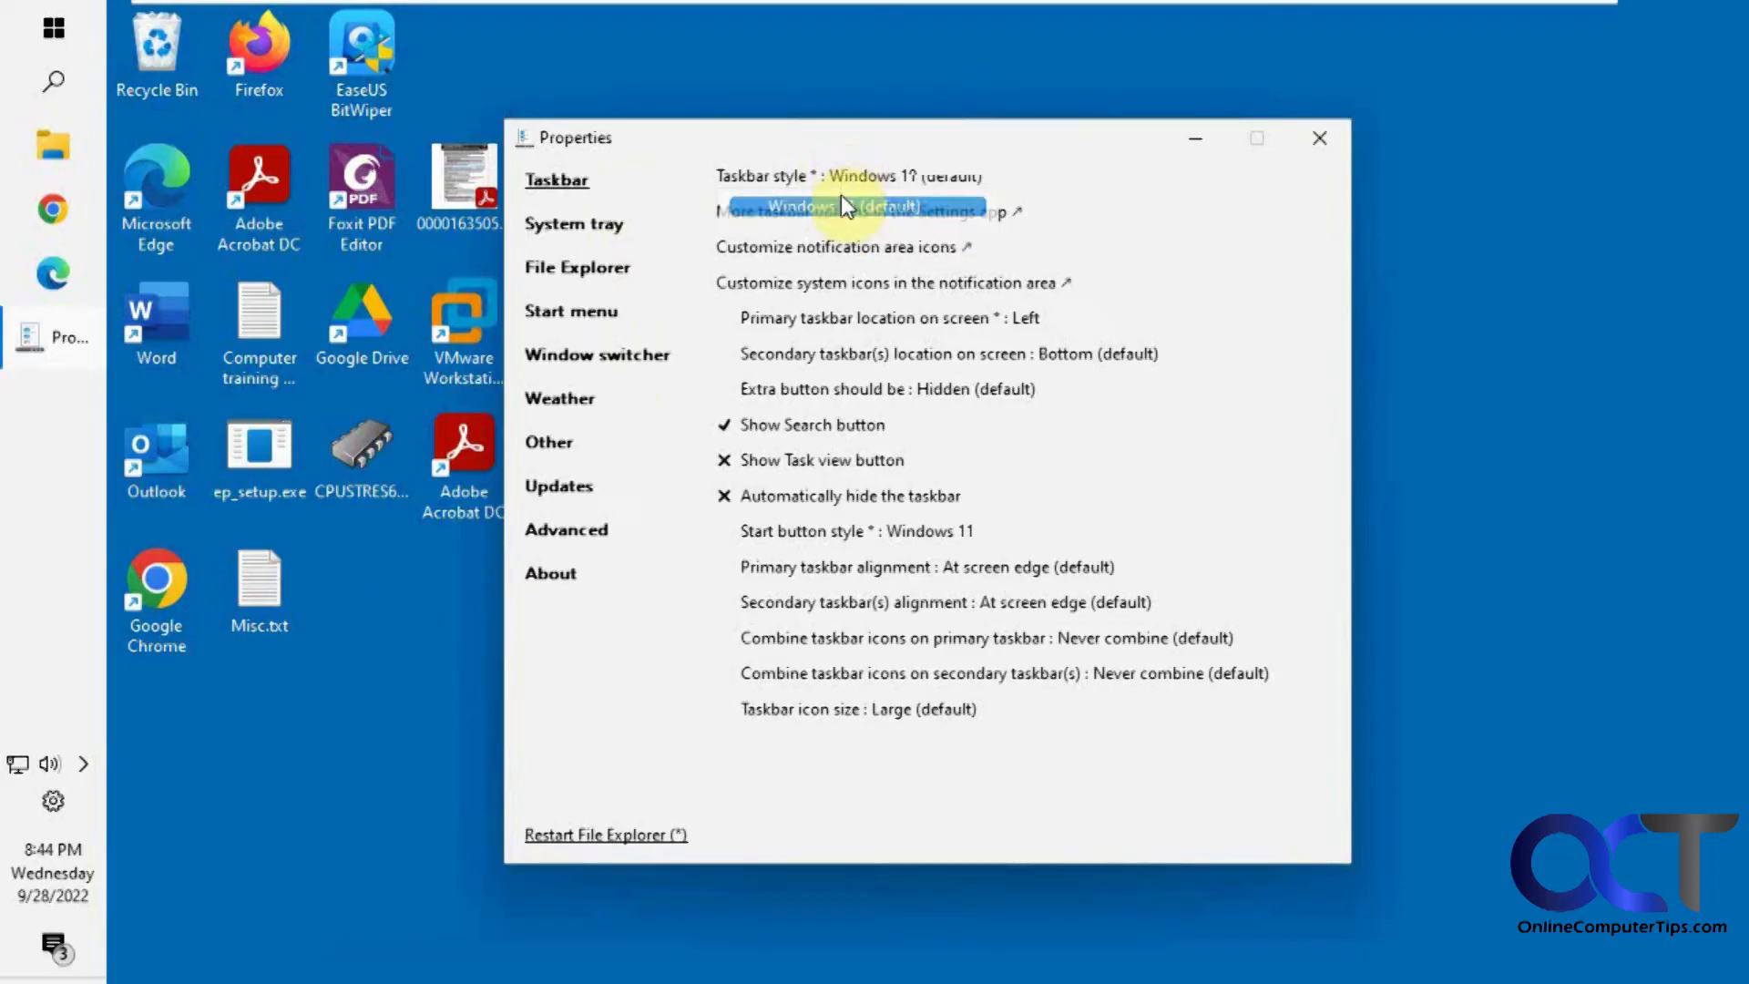
pyautogui.click(601, 835)
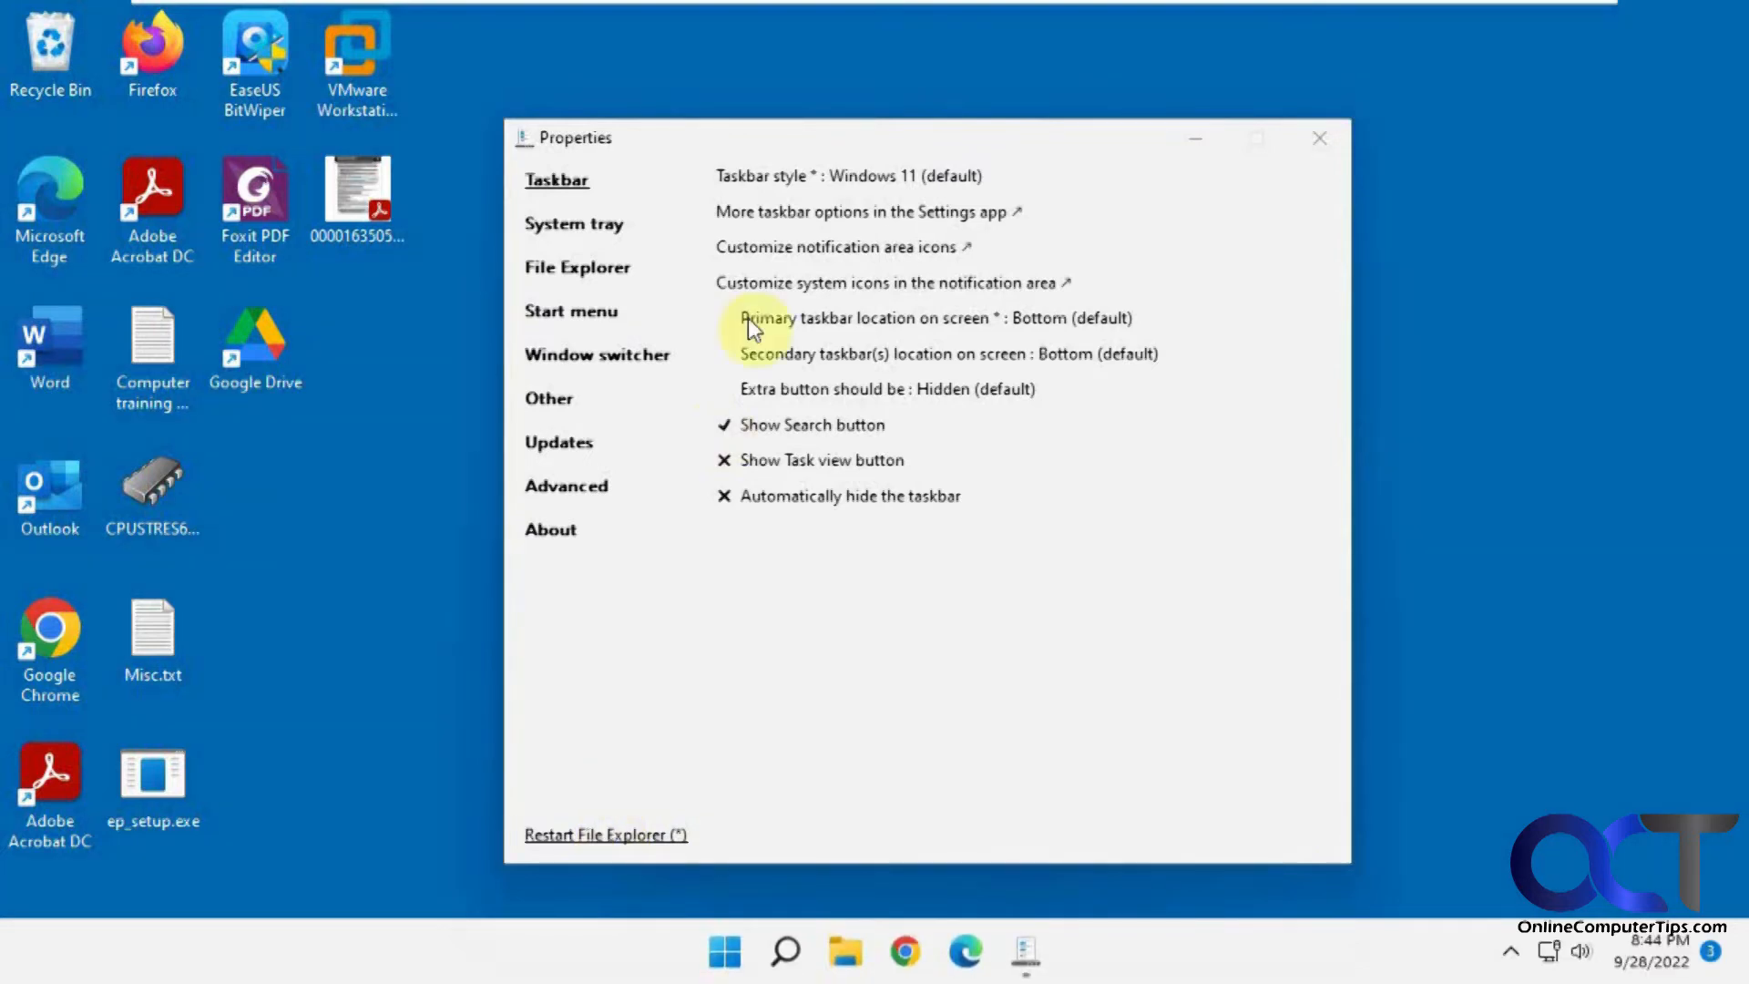
# Set Taskbar style back to Windows 10 and restart File Explorer again
pyautogui.click(786, 175)
pyautogui.click(786, 228)
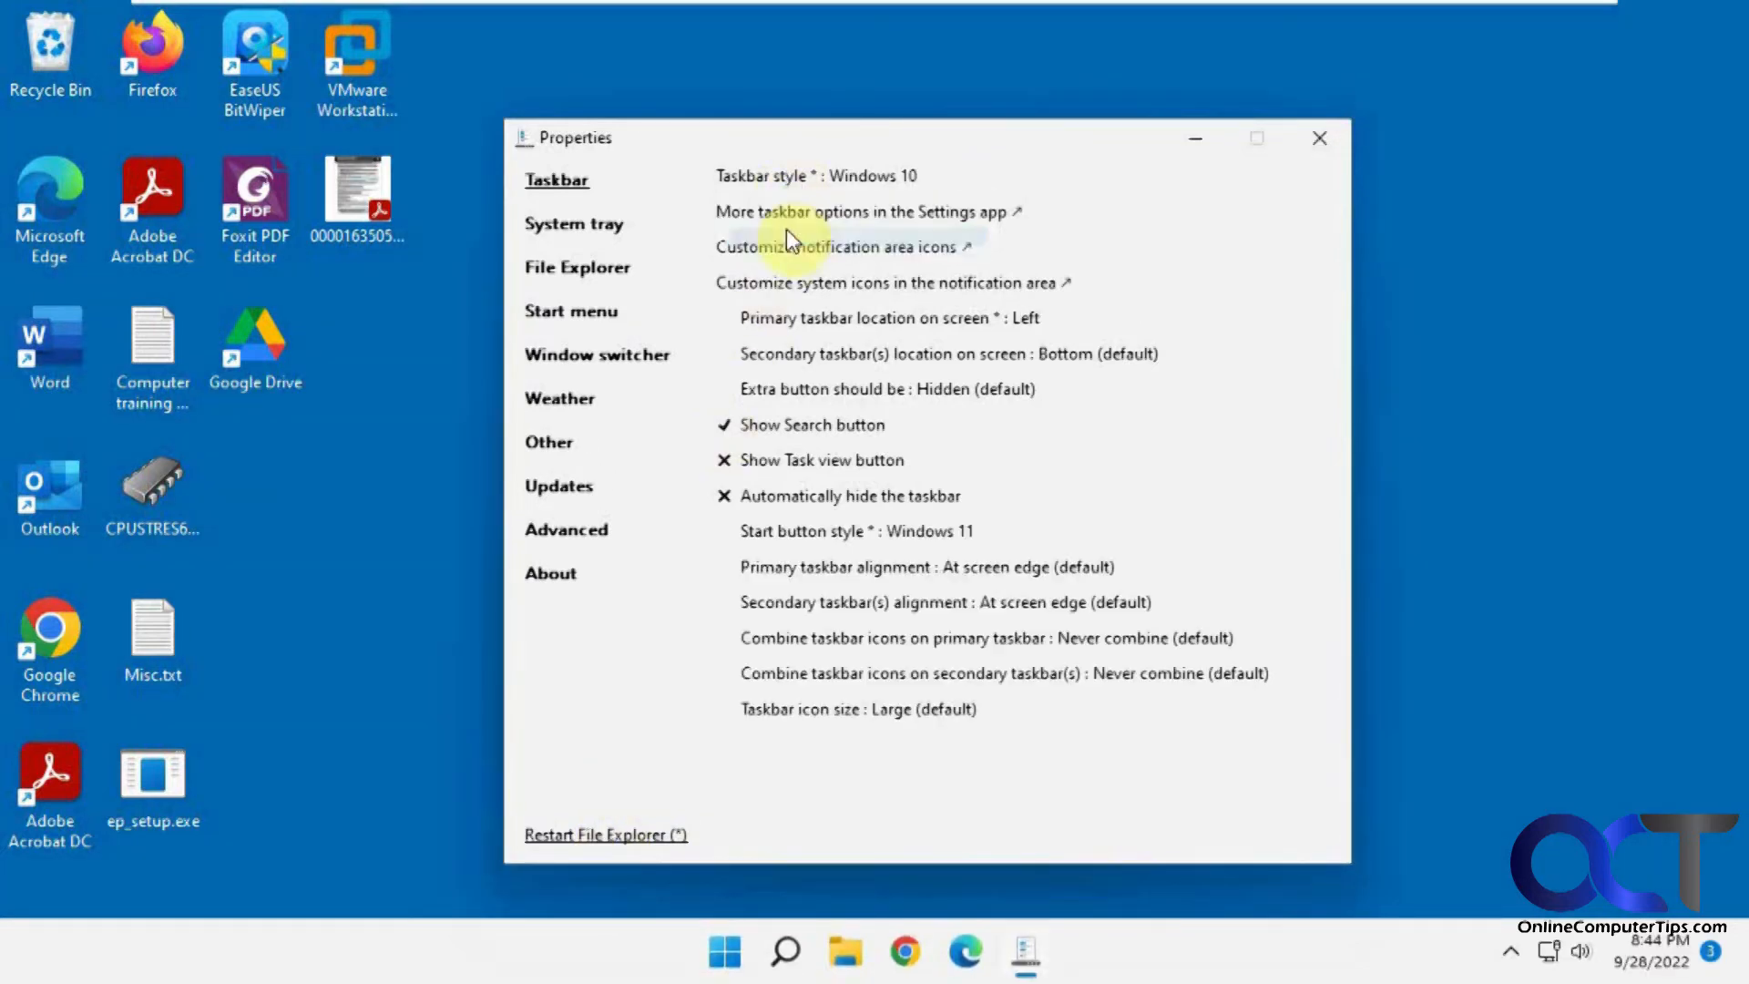
pyautogui.click(631, 833)
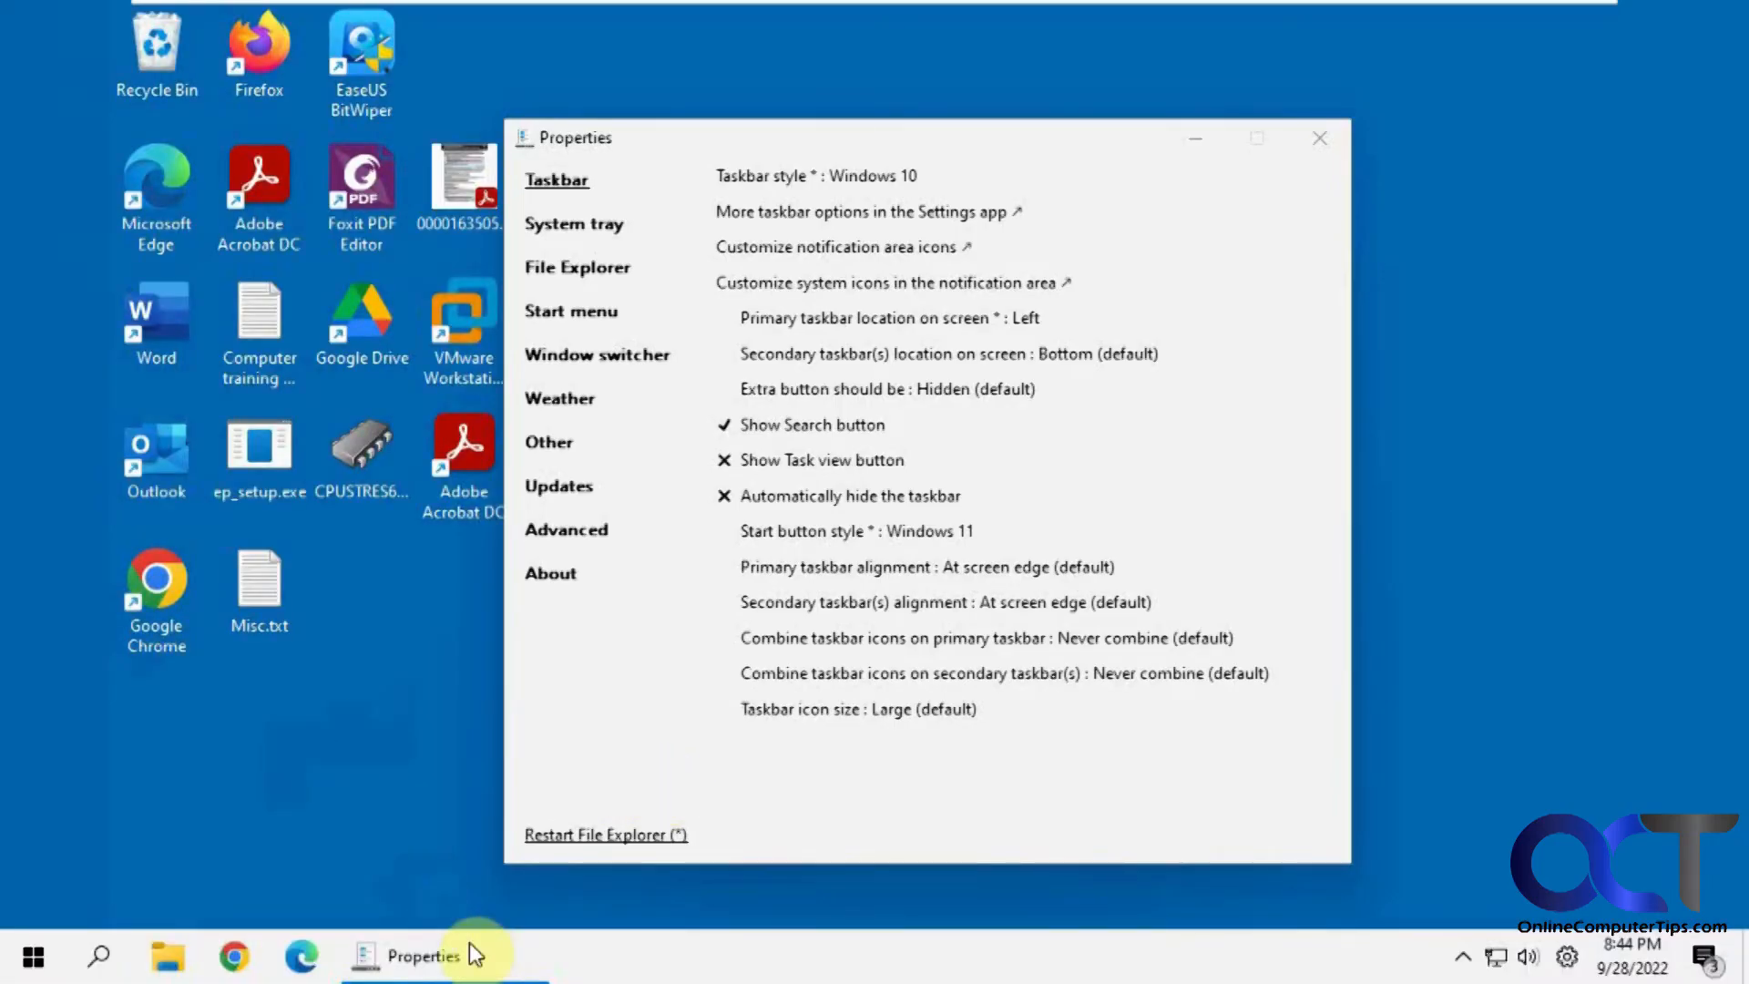
pyautogui.click(601, 320)
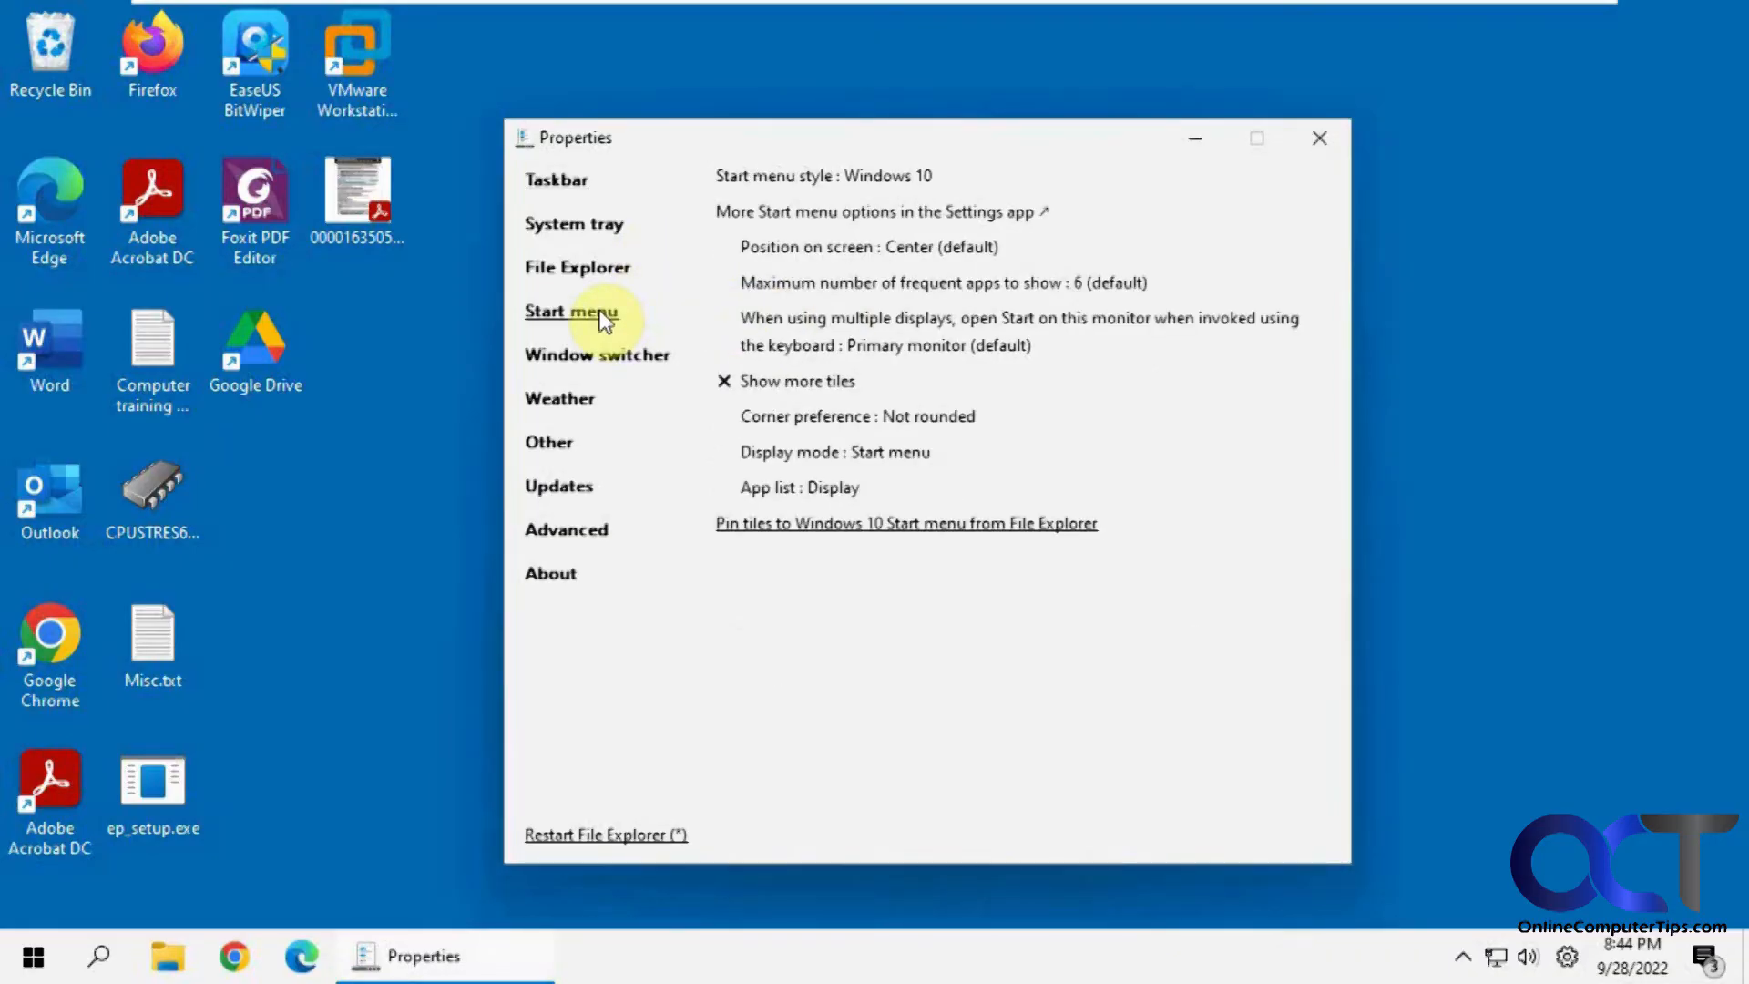
# Set Start menu position to At screen edge and style to Windows 11, then restart File Explorer
pyautogui.click(811, 248)
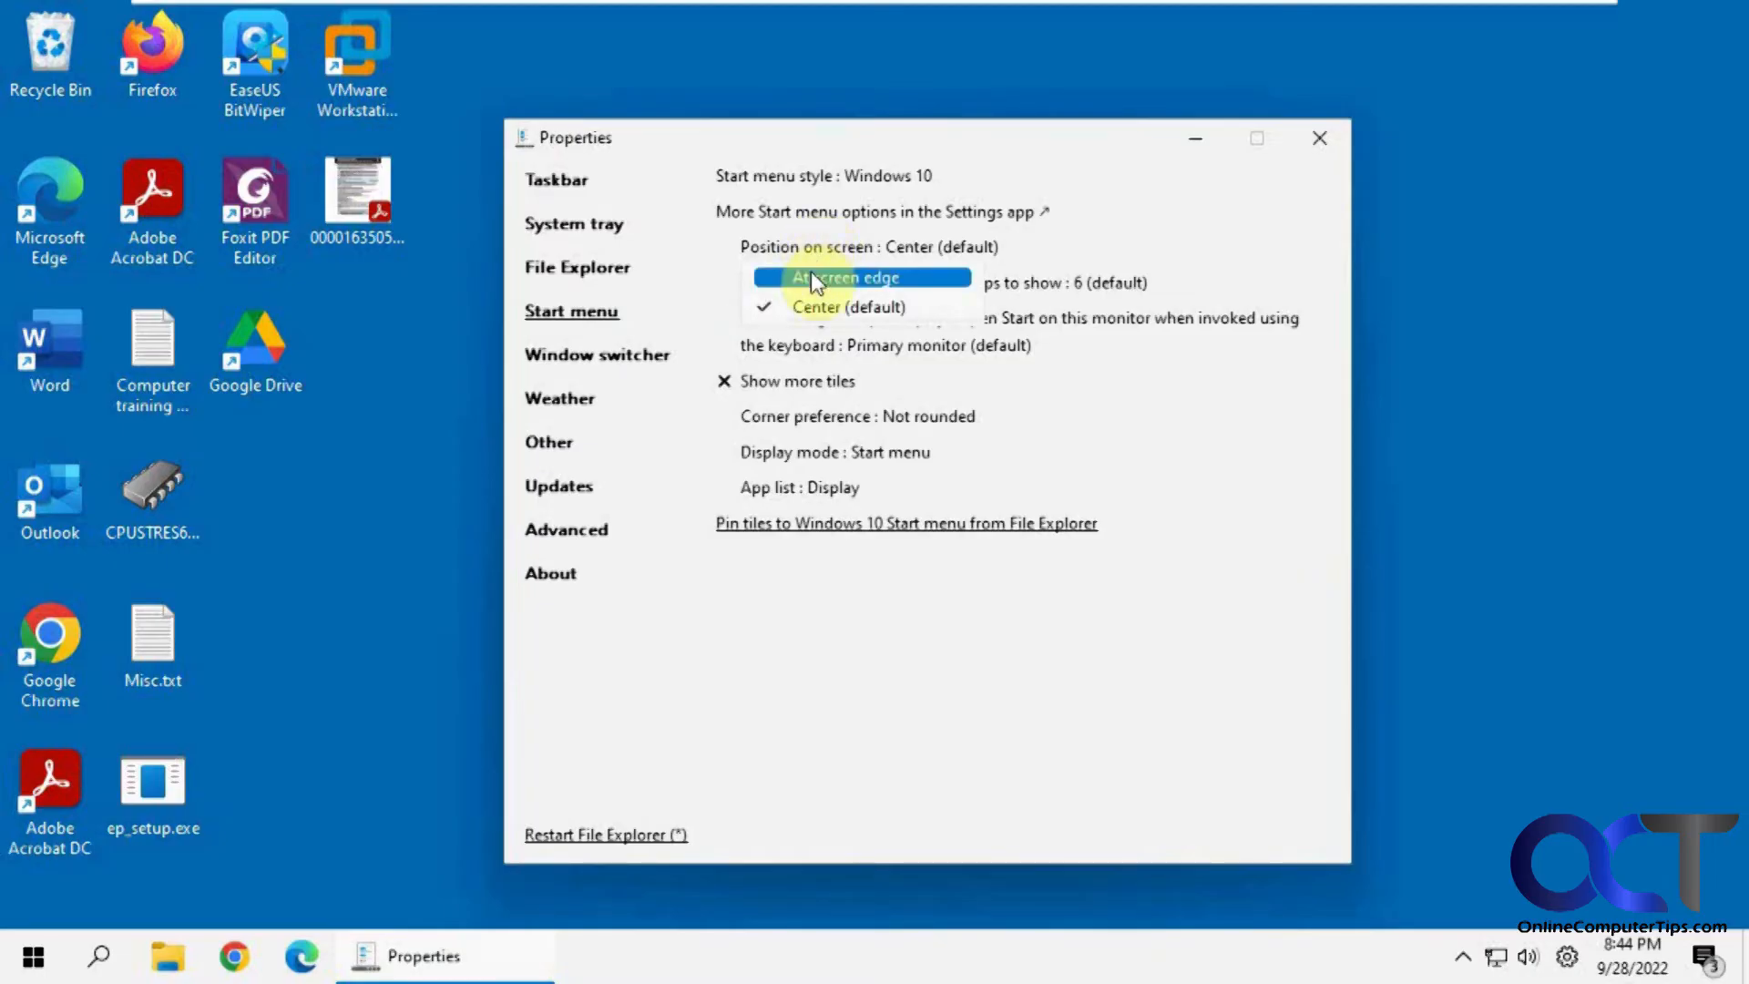
pyautogui.click(811, 278)
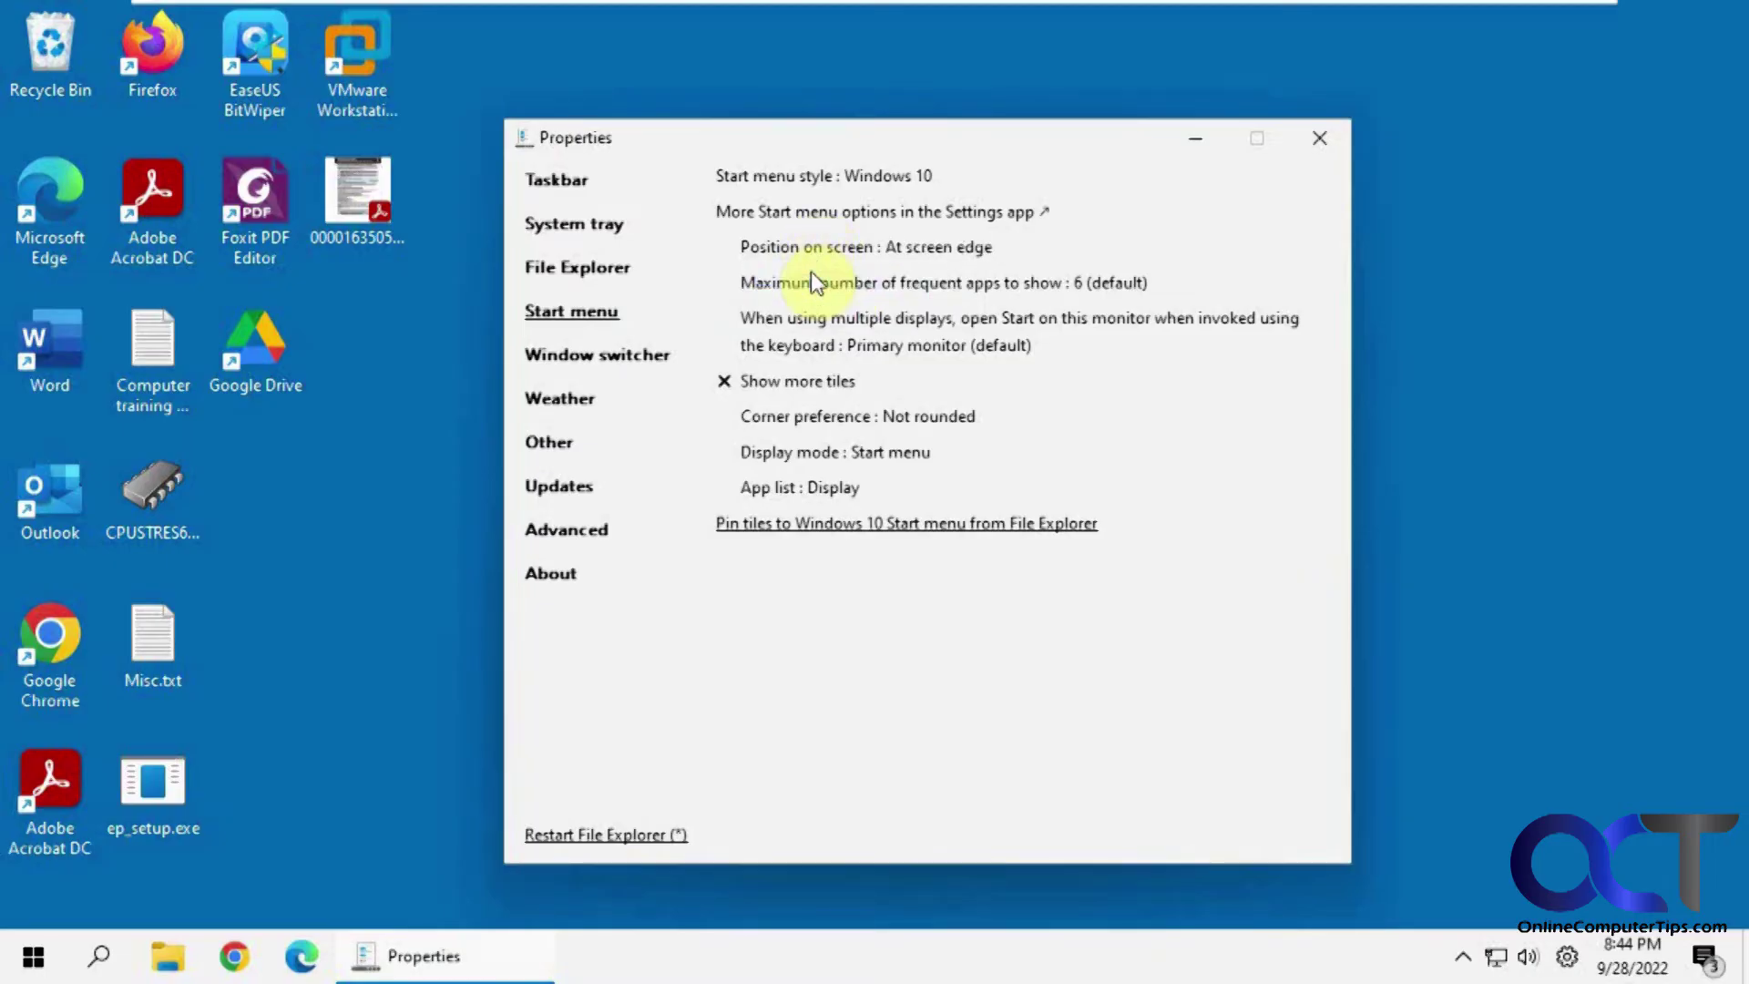
pyautogui.click(843, 175)
pyautogui.click(824, 212)
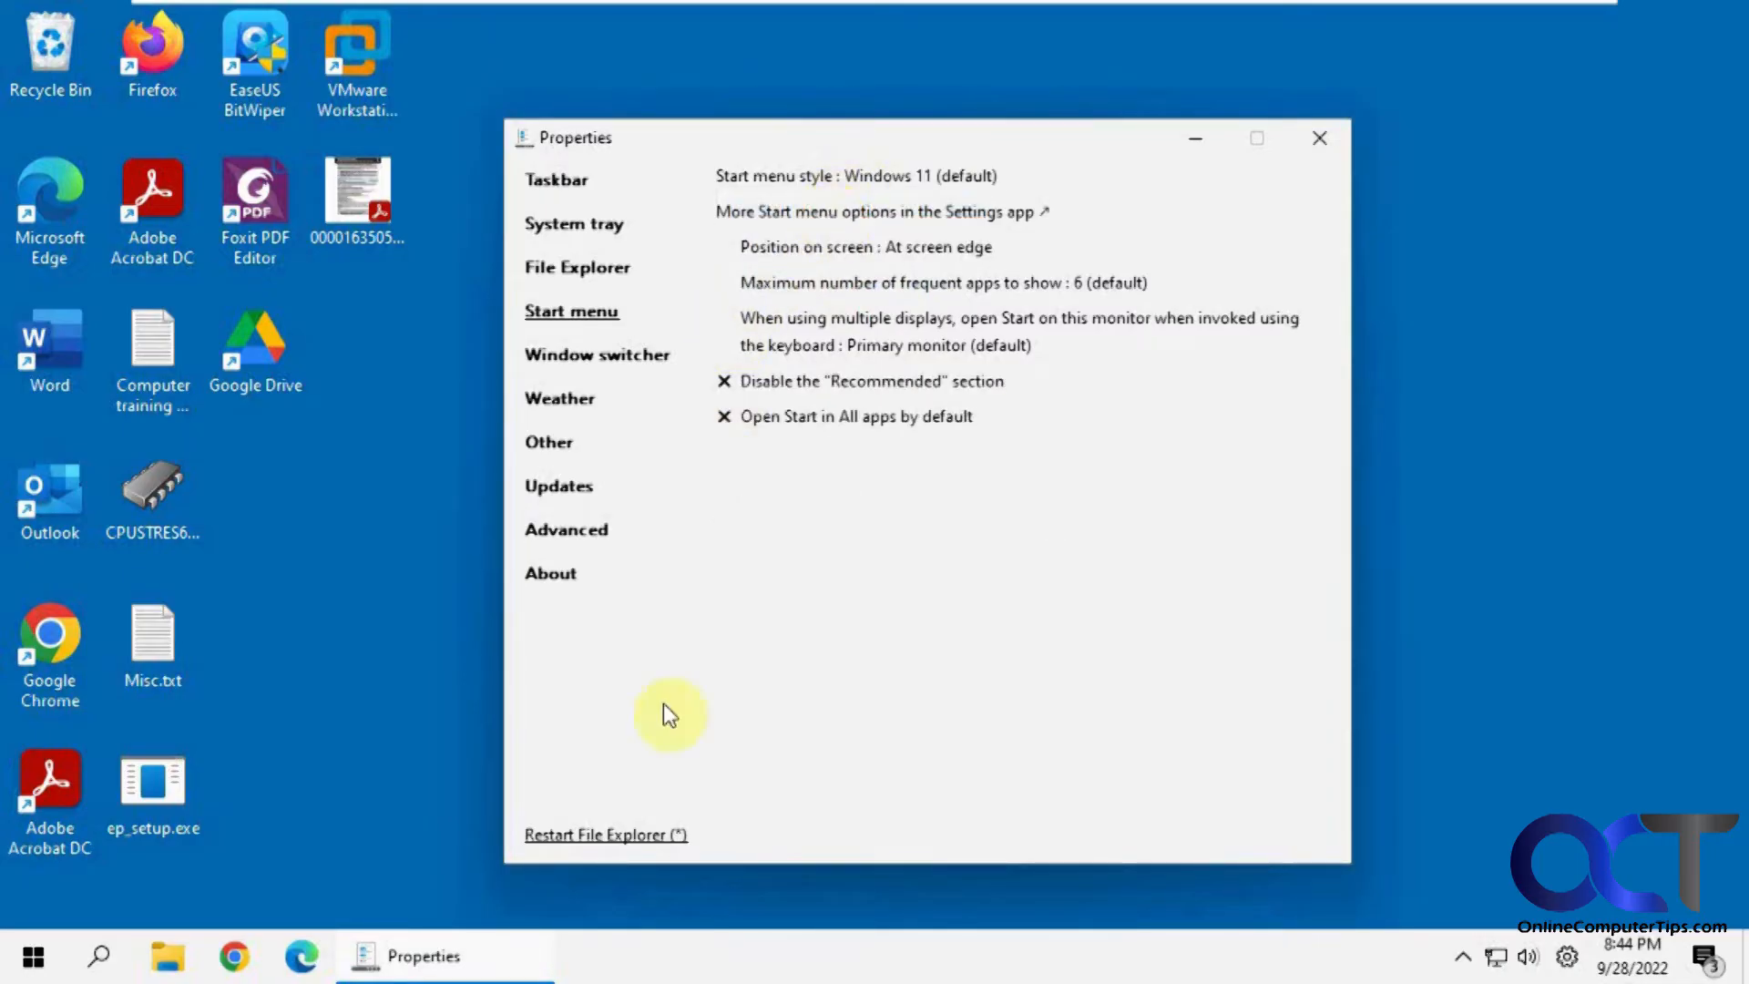
pyautogui.click(622, 834)
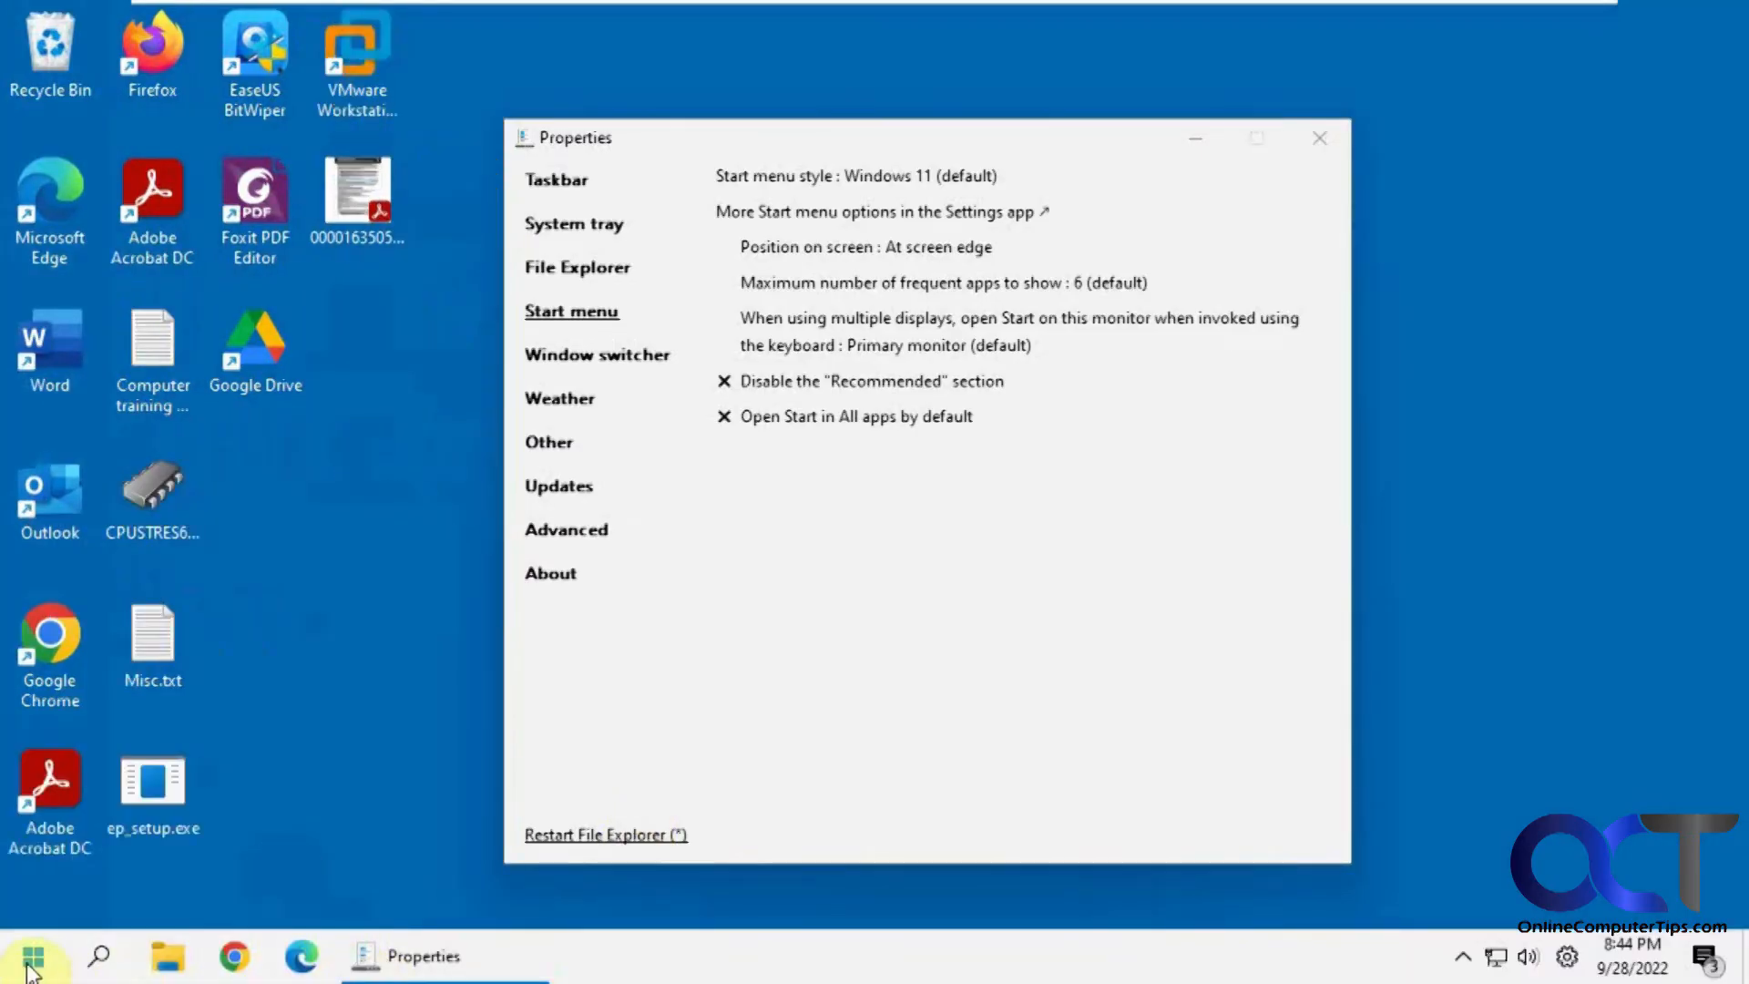
# Verify the Windows 11-style Start menu opens from the taskbar and close it again
pyautogui.click(33, 957)
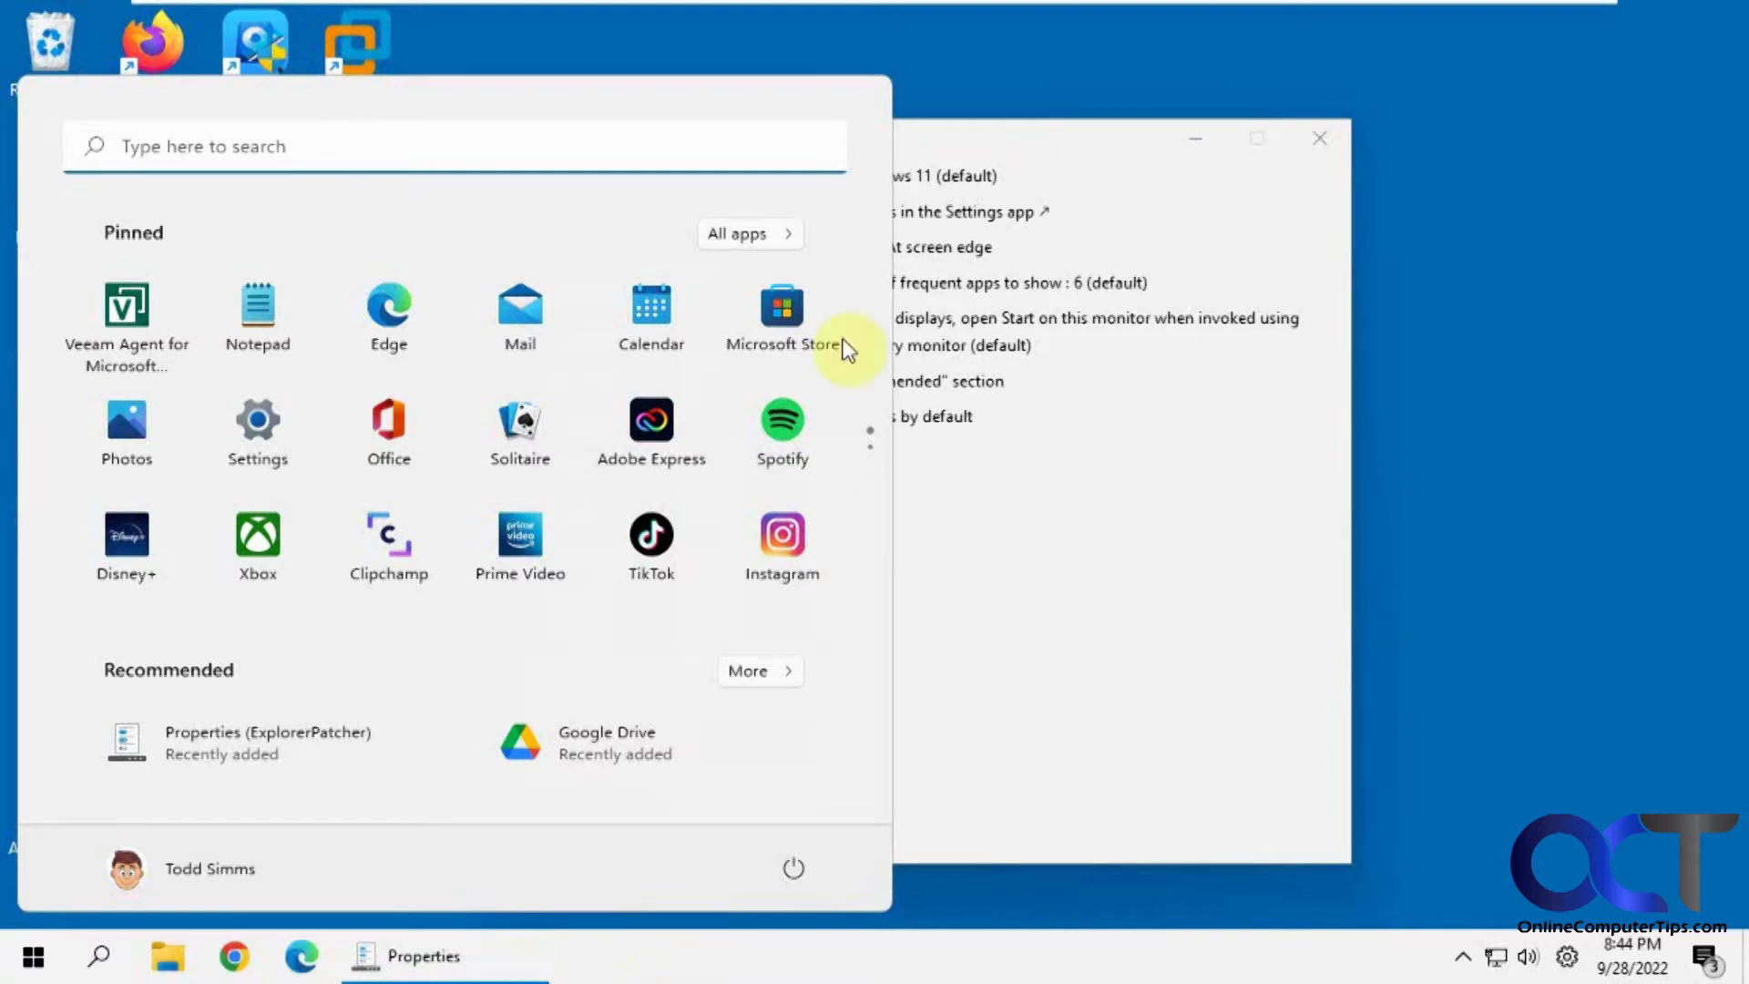
pyautogui.click(923, 602)
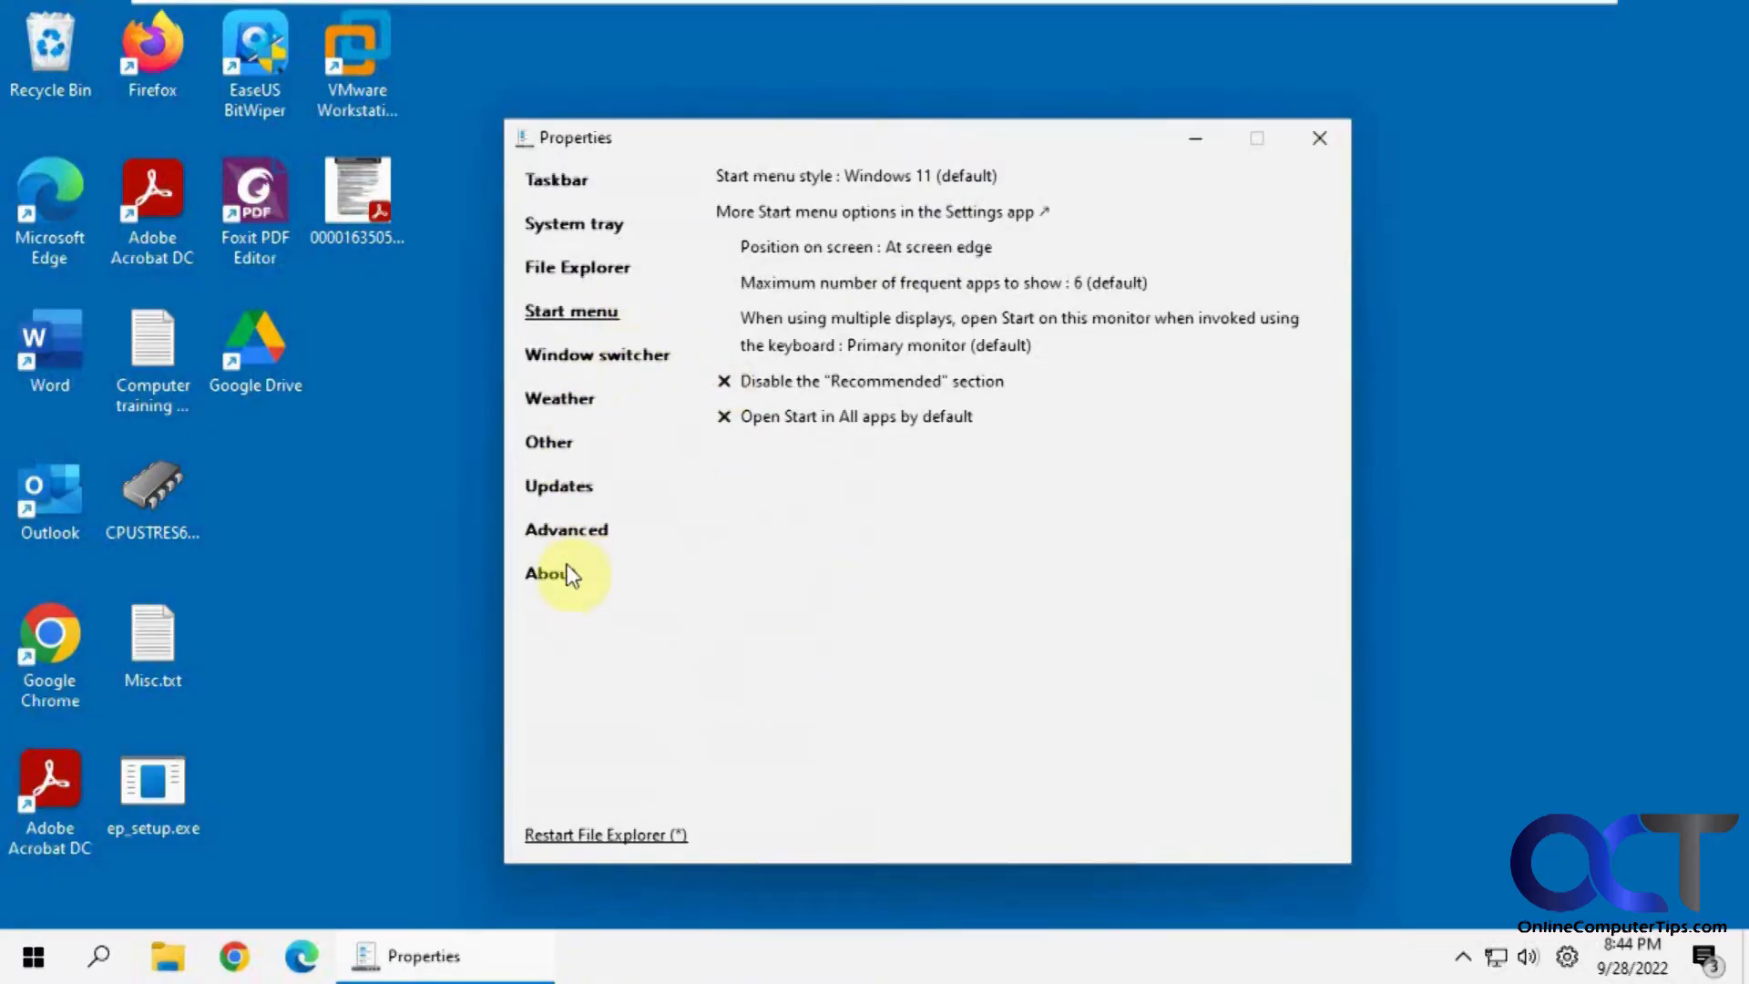
pyautogui.click(601, 269)
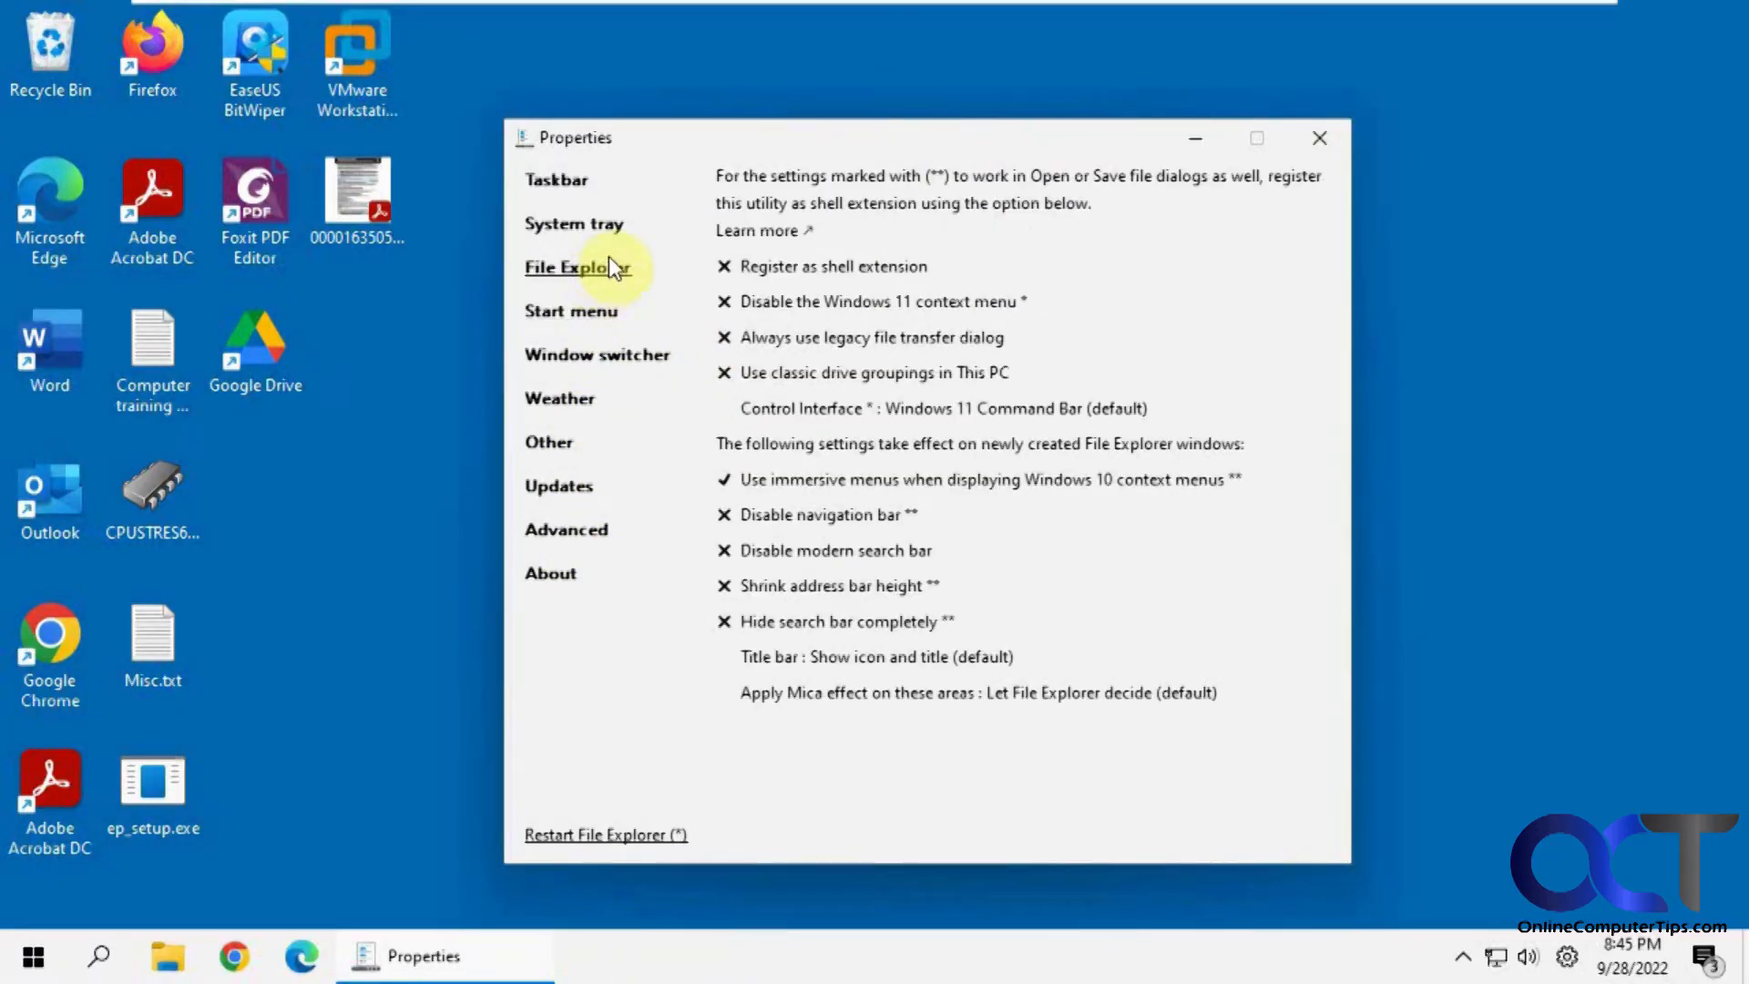
# View the System tray settings and test the Start menu from the bottom taskbar
pyautogui.click(591, 223)
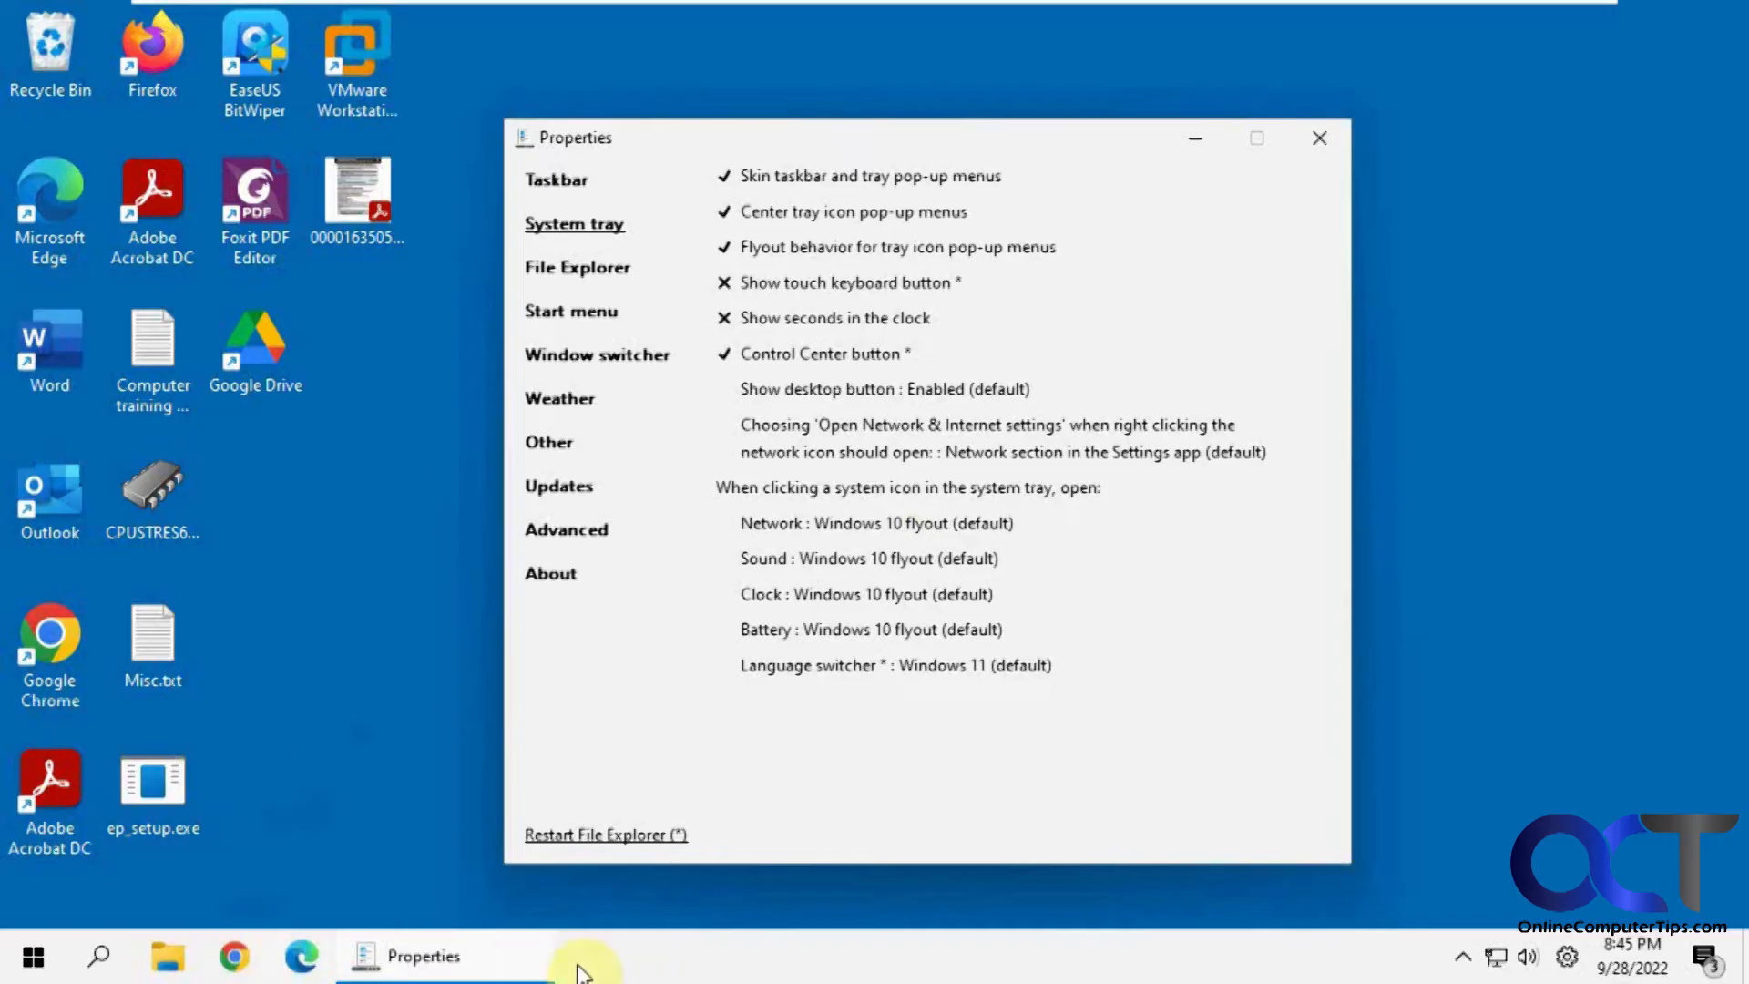
pyautogui.click(629, 965)
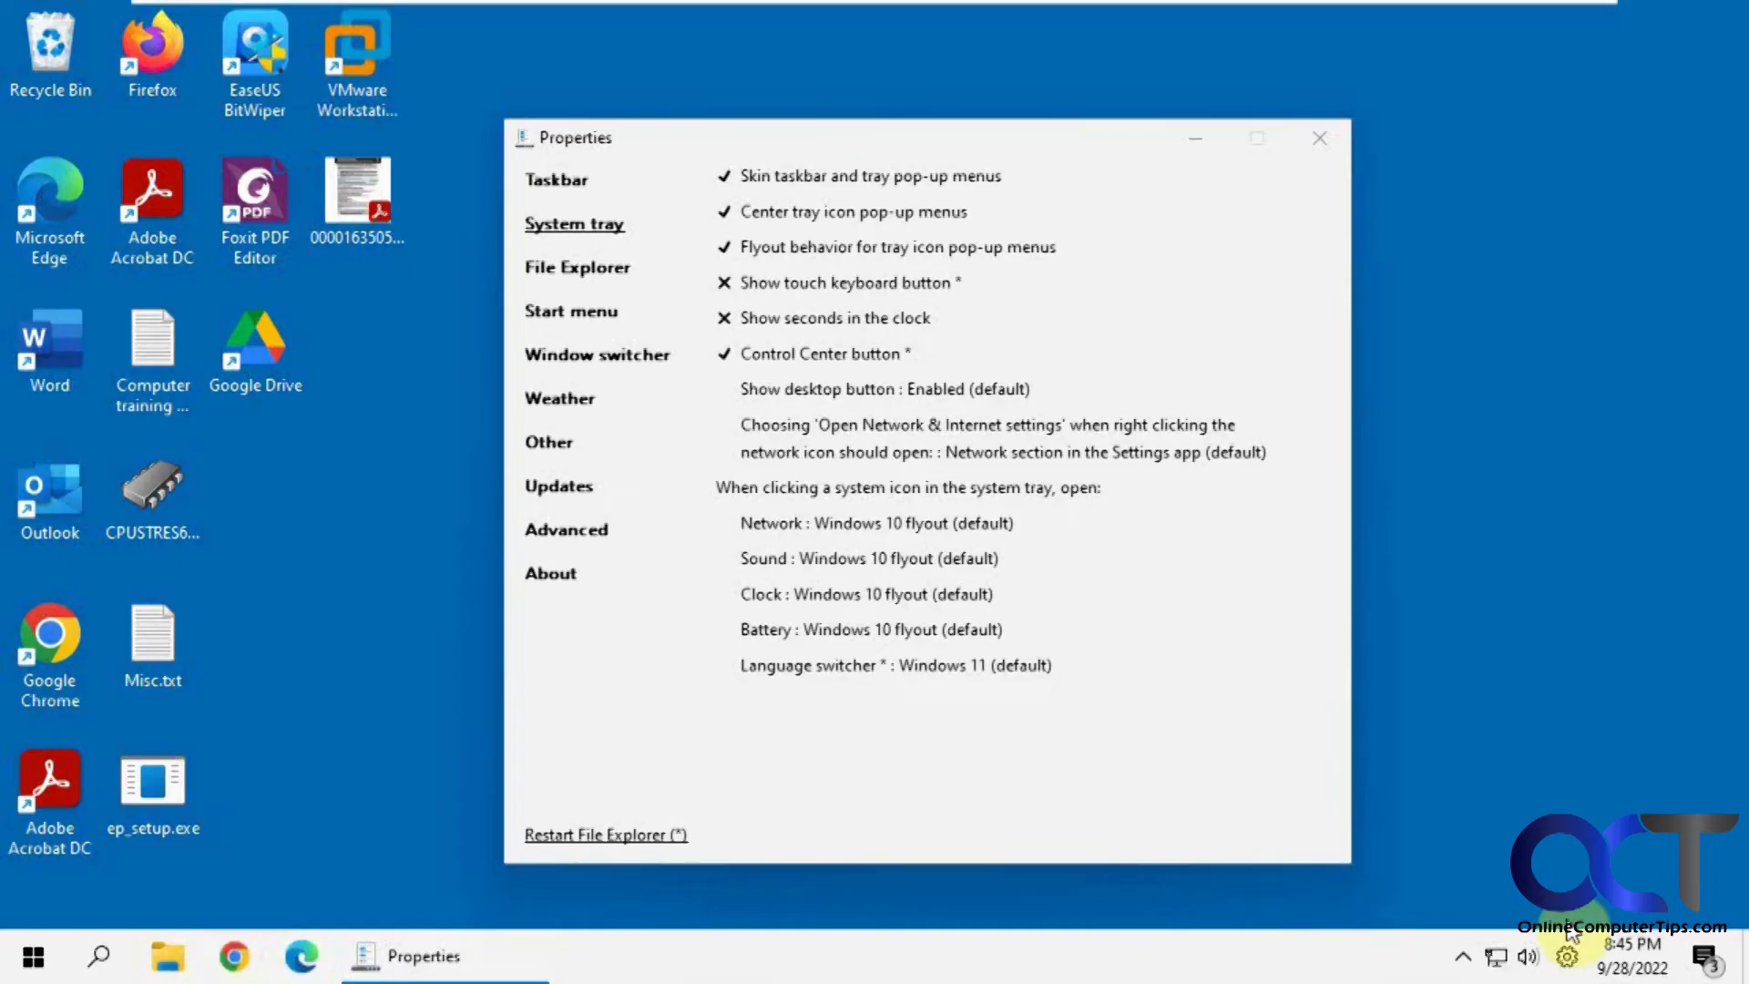
pyautogui.click(34, 966)
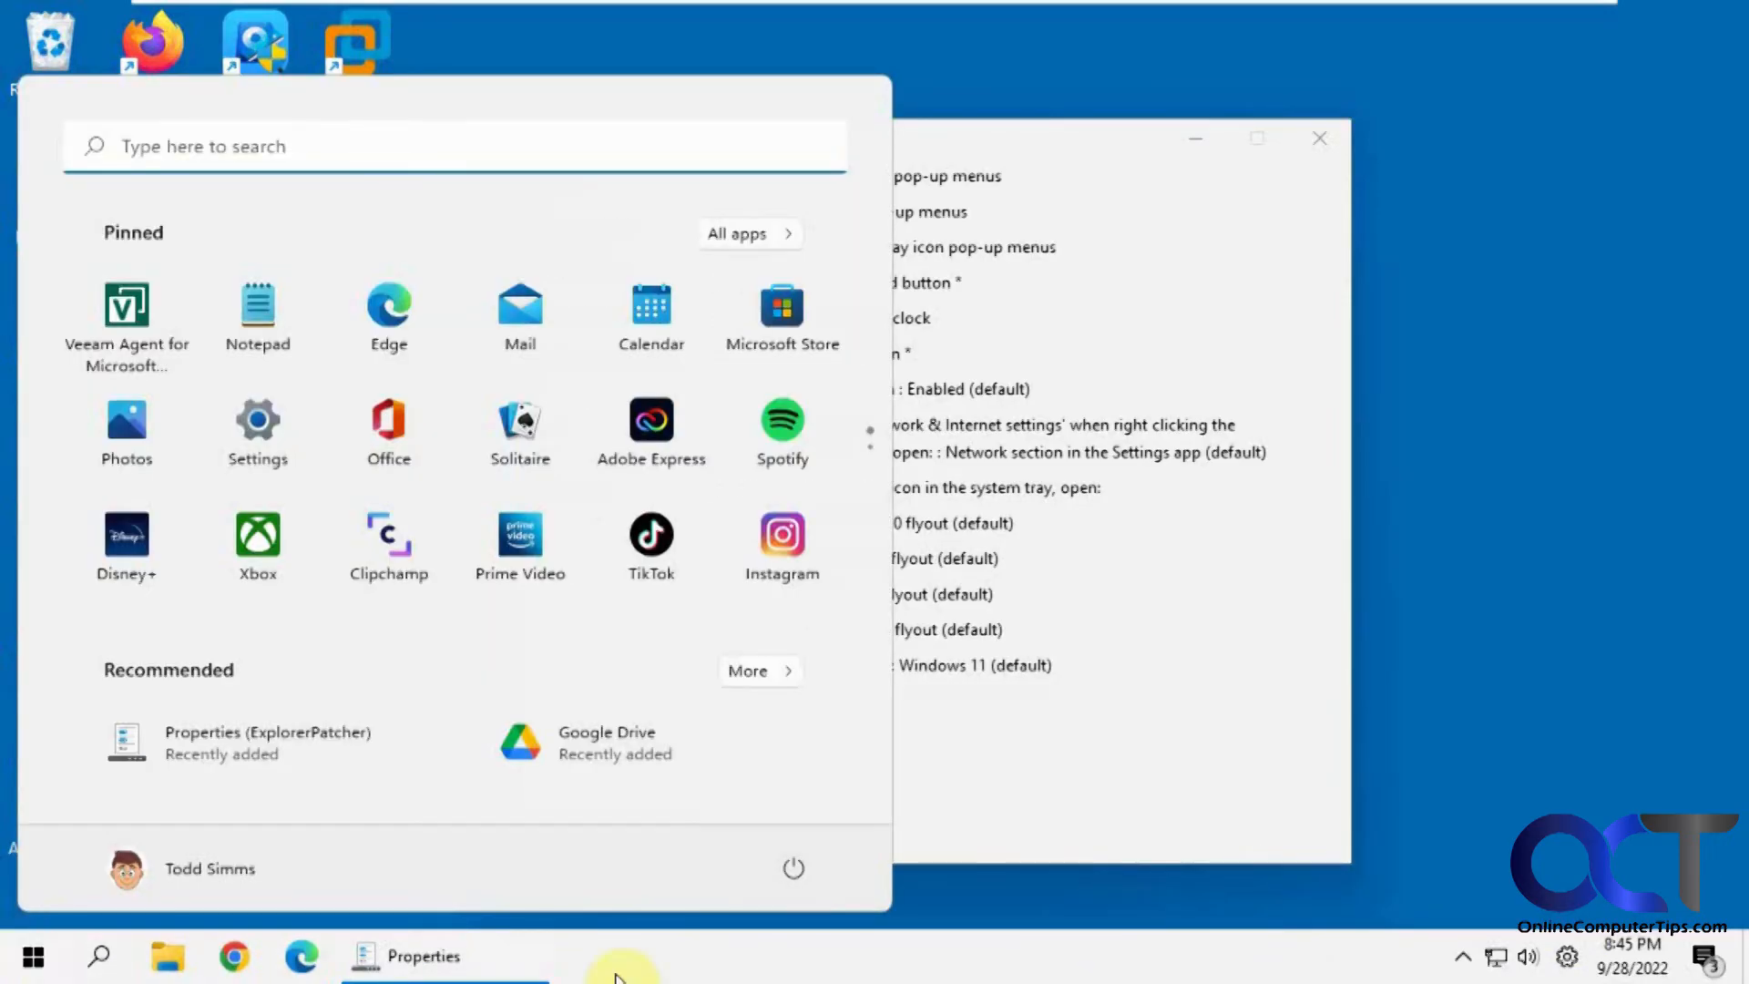
pyautogui.click(988, 908)
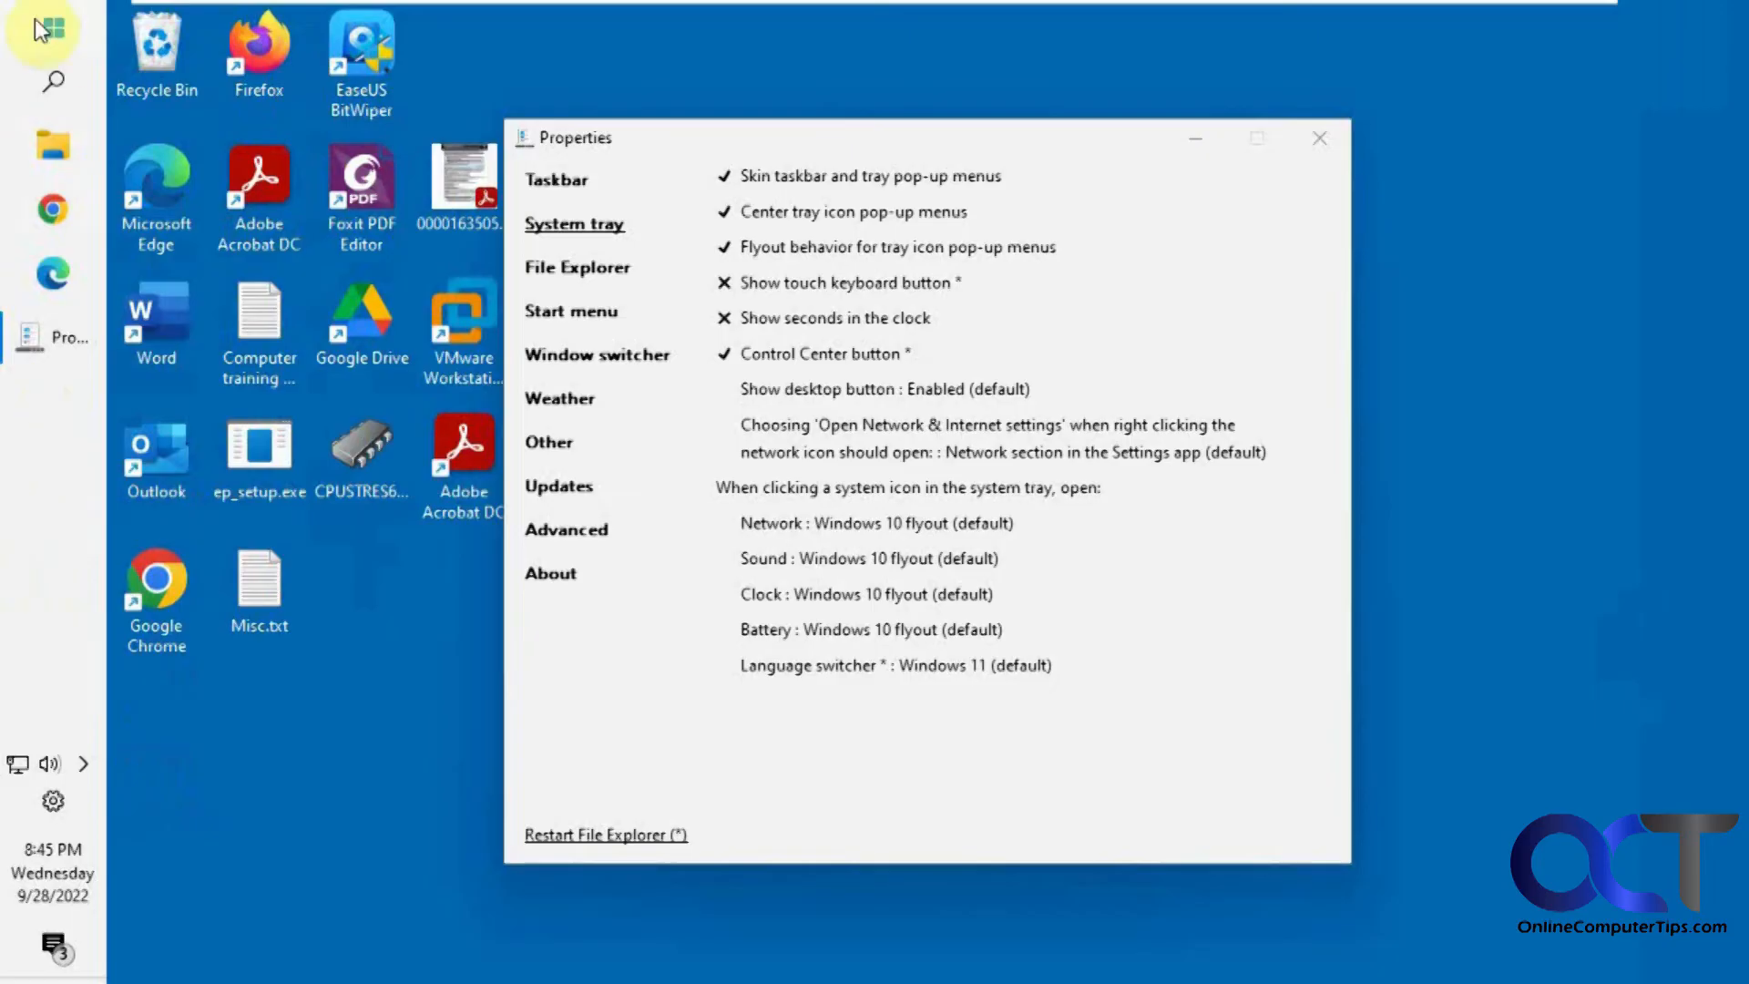
# Test the Start button from the vertical taskbar, then select ep_setup.exe on the desktop
pyautogui.click(52, 28)
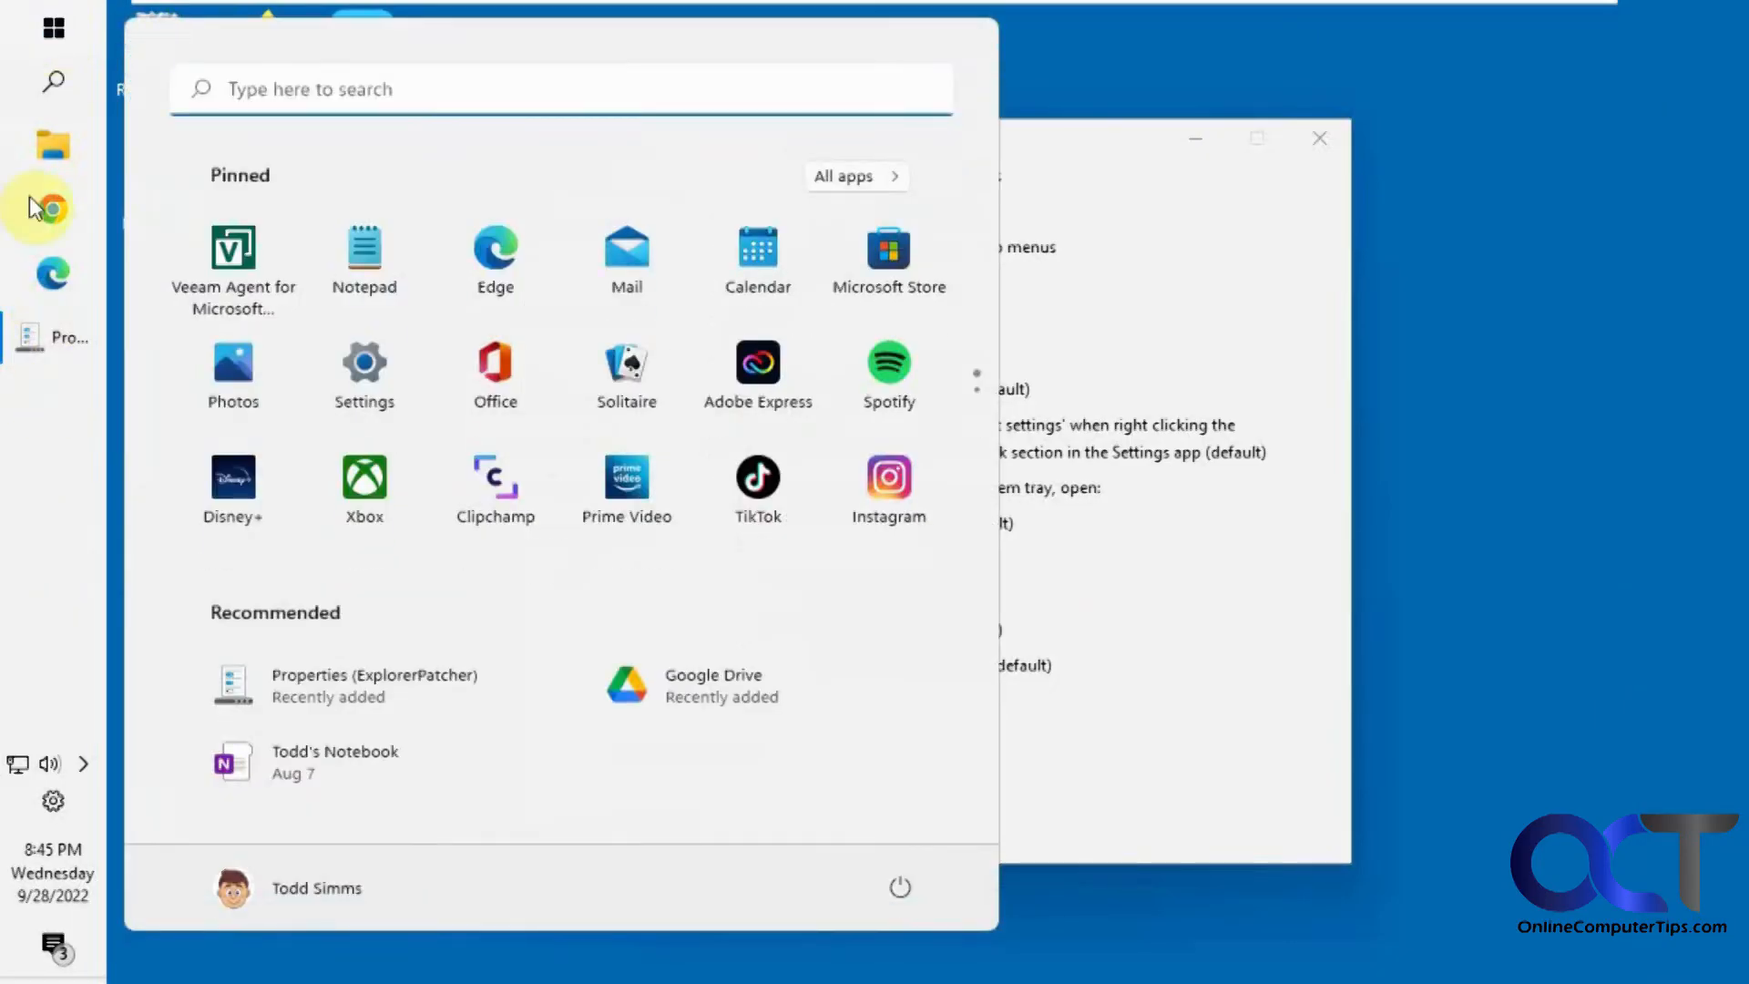
pyautogui.click(53, 29)
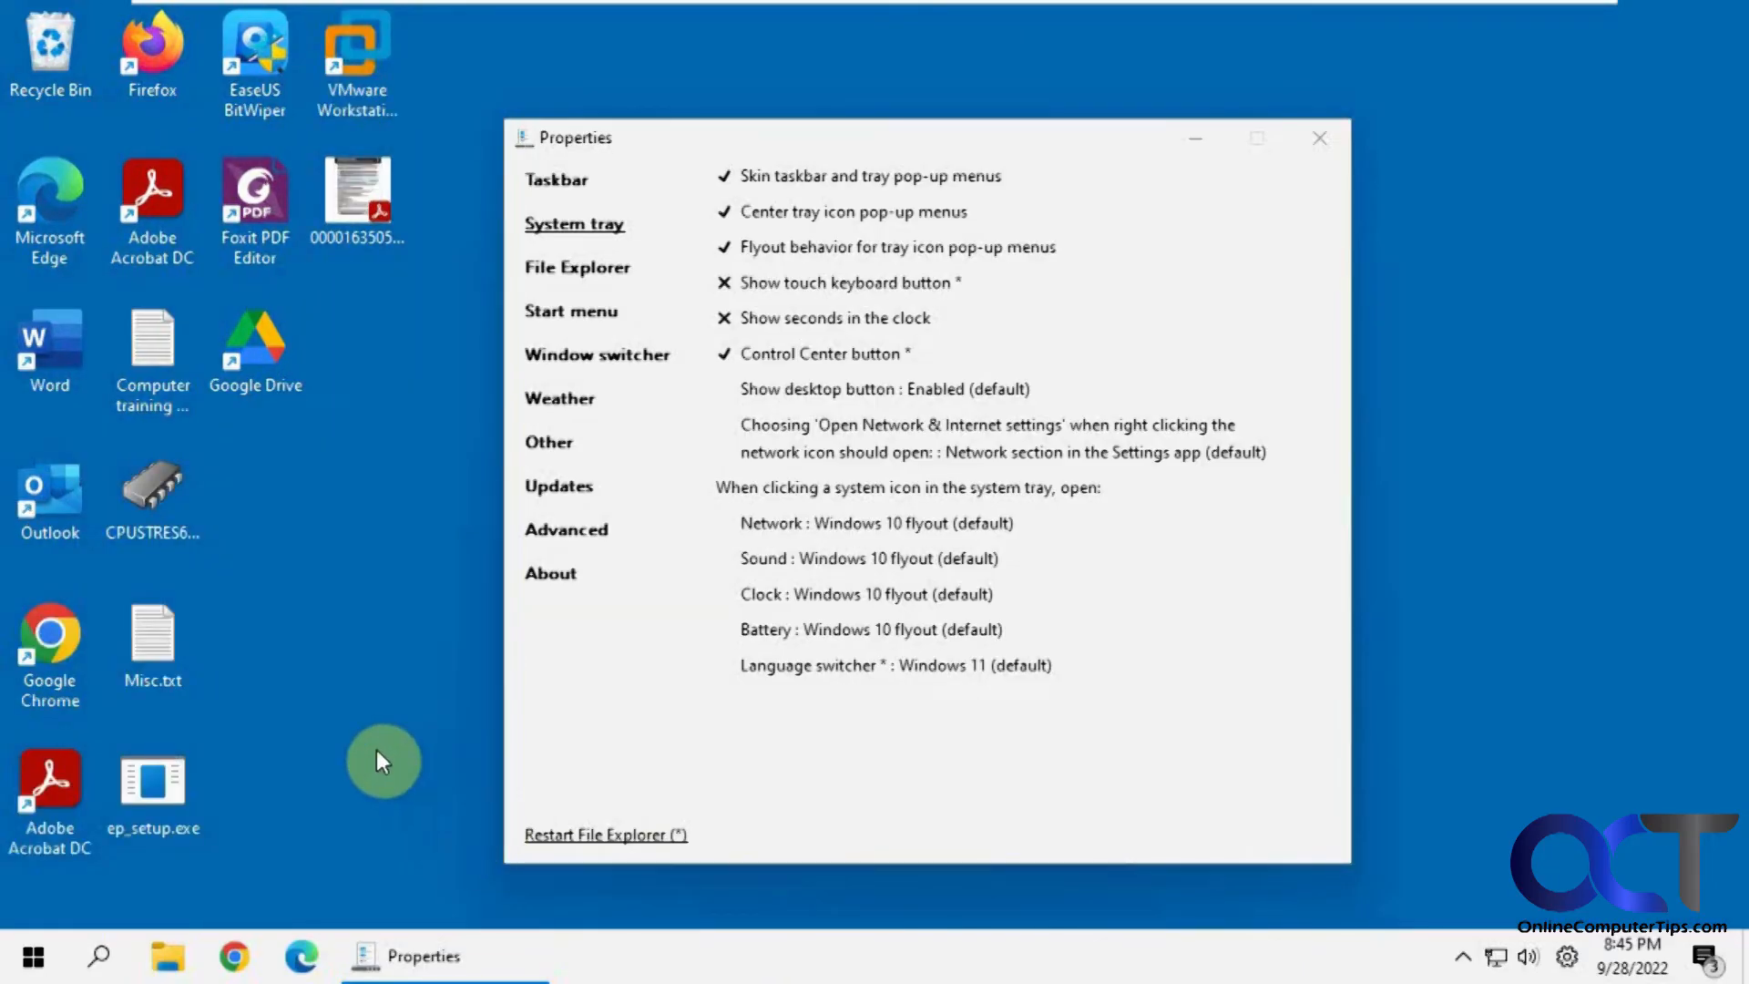
pyautogui.click(166, 799)
# Review the Taskbar and Start menu pages, then launch Windows Settings from the Start menu
pyautogui.click(565, 178)
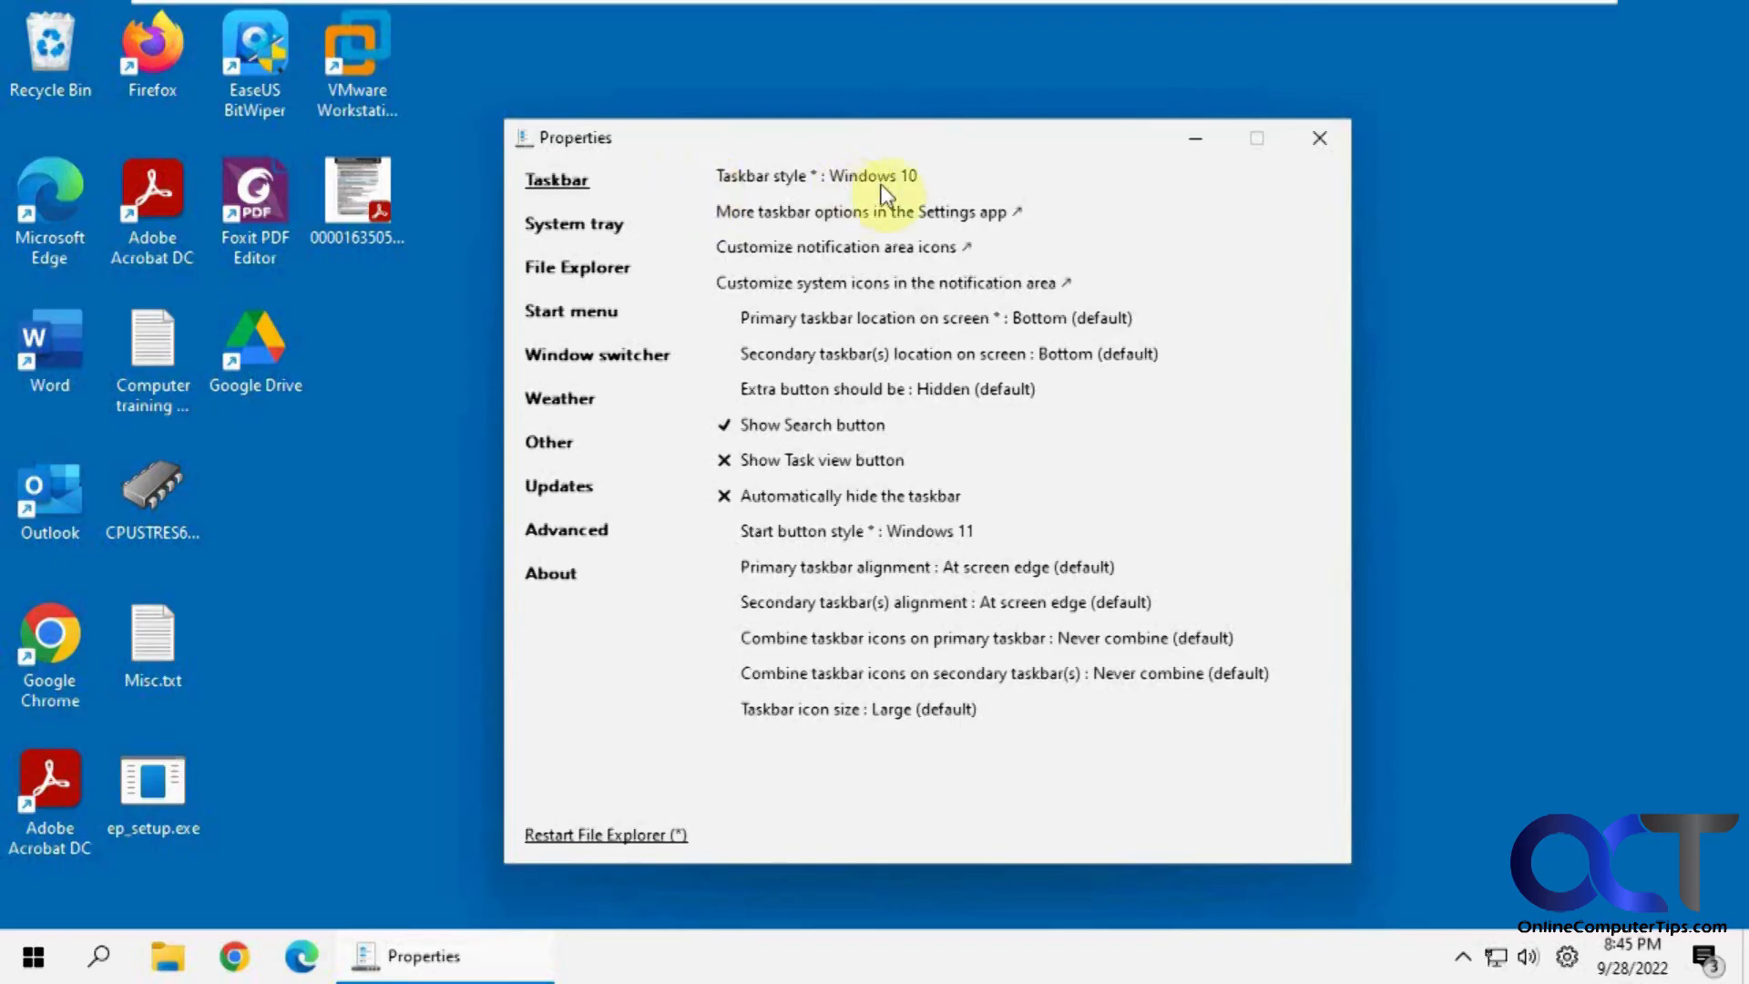
pyautogui.click(583, 312)
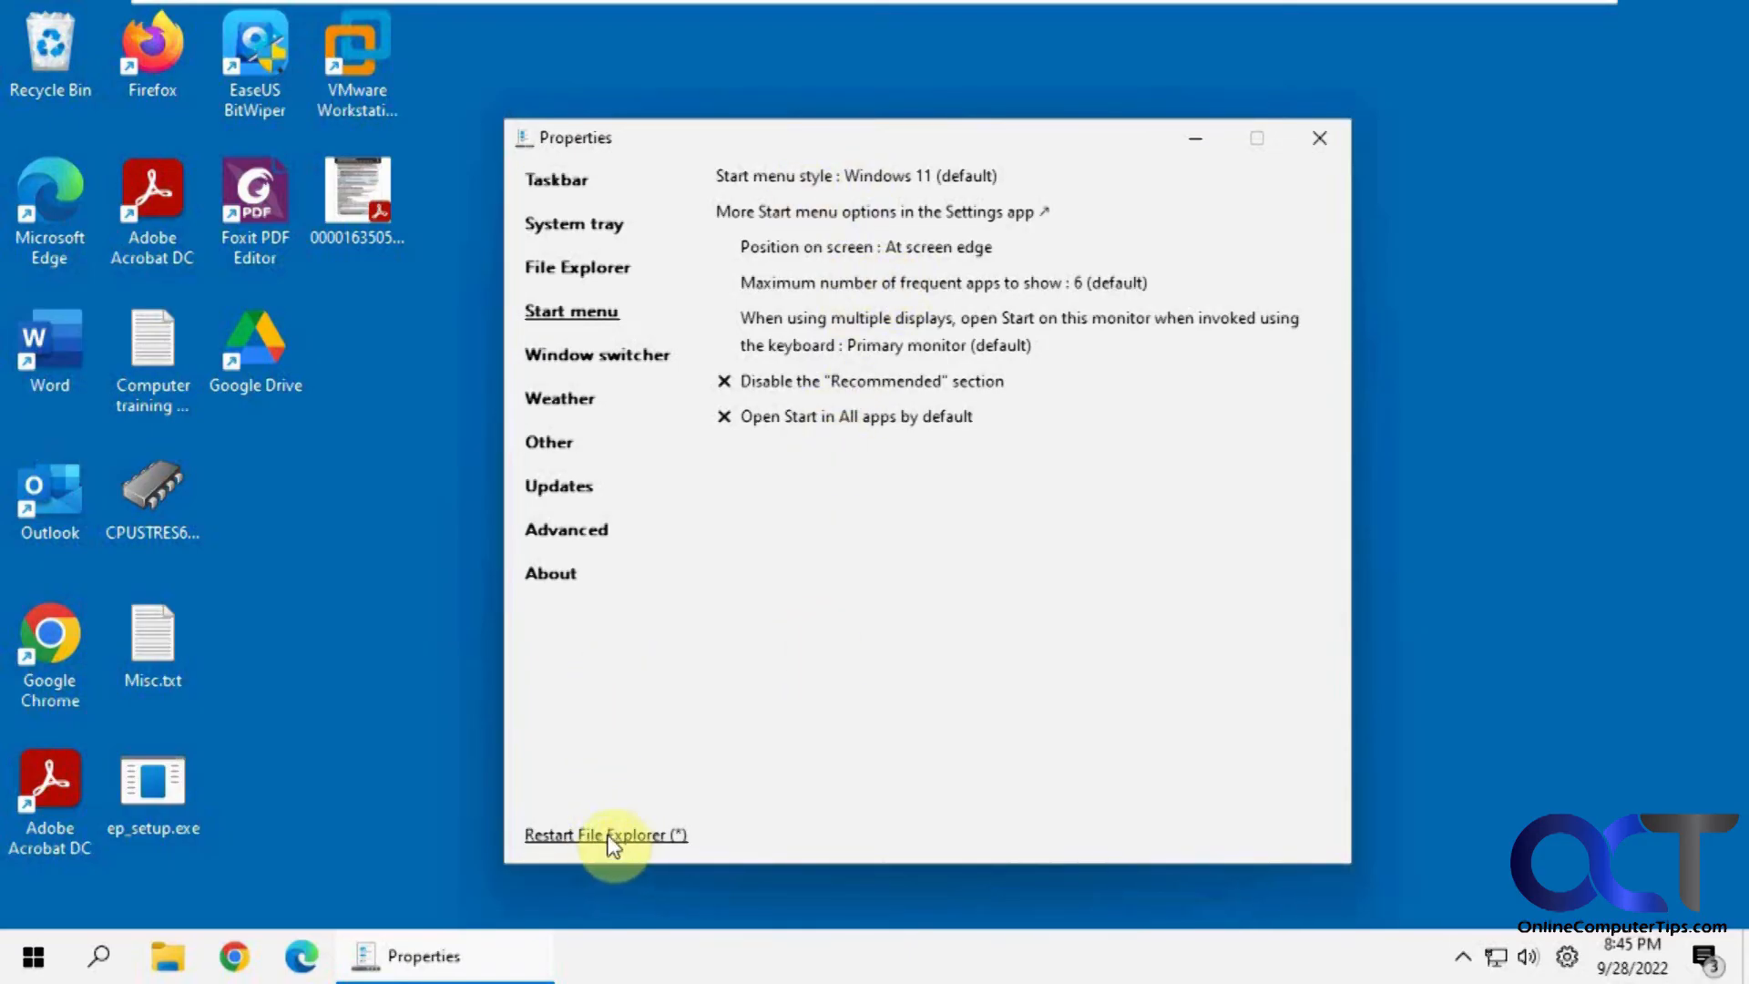
pyautogui.click(34, 960)
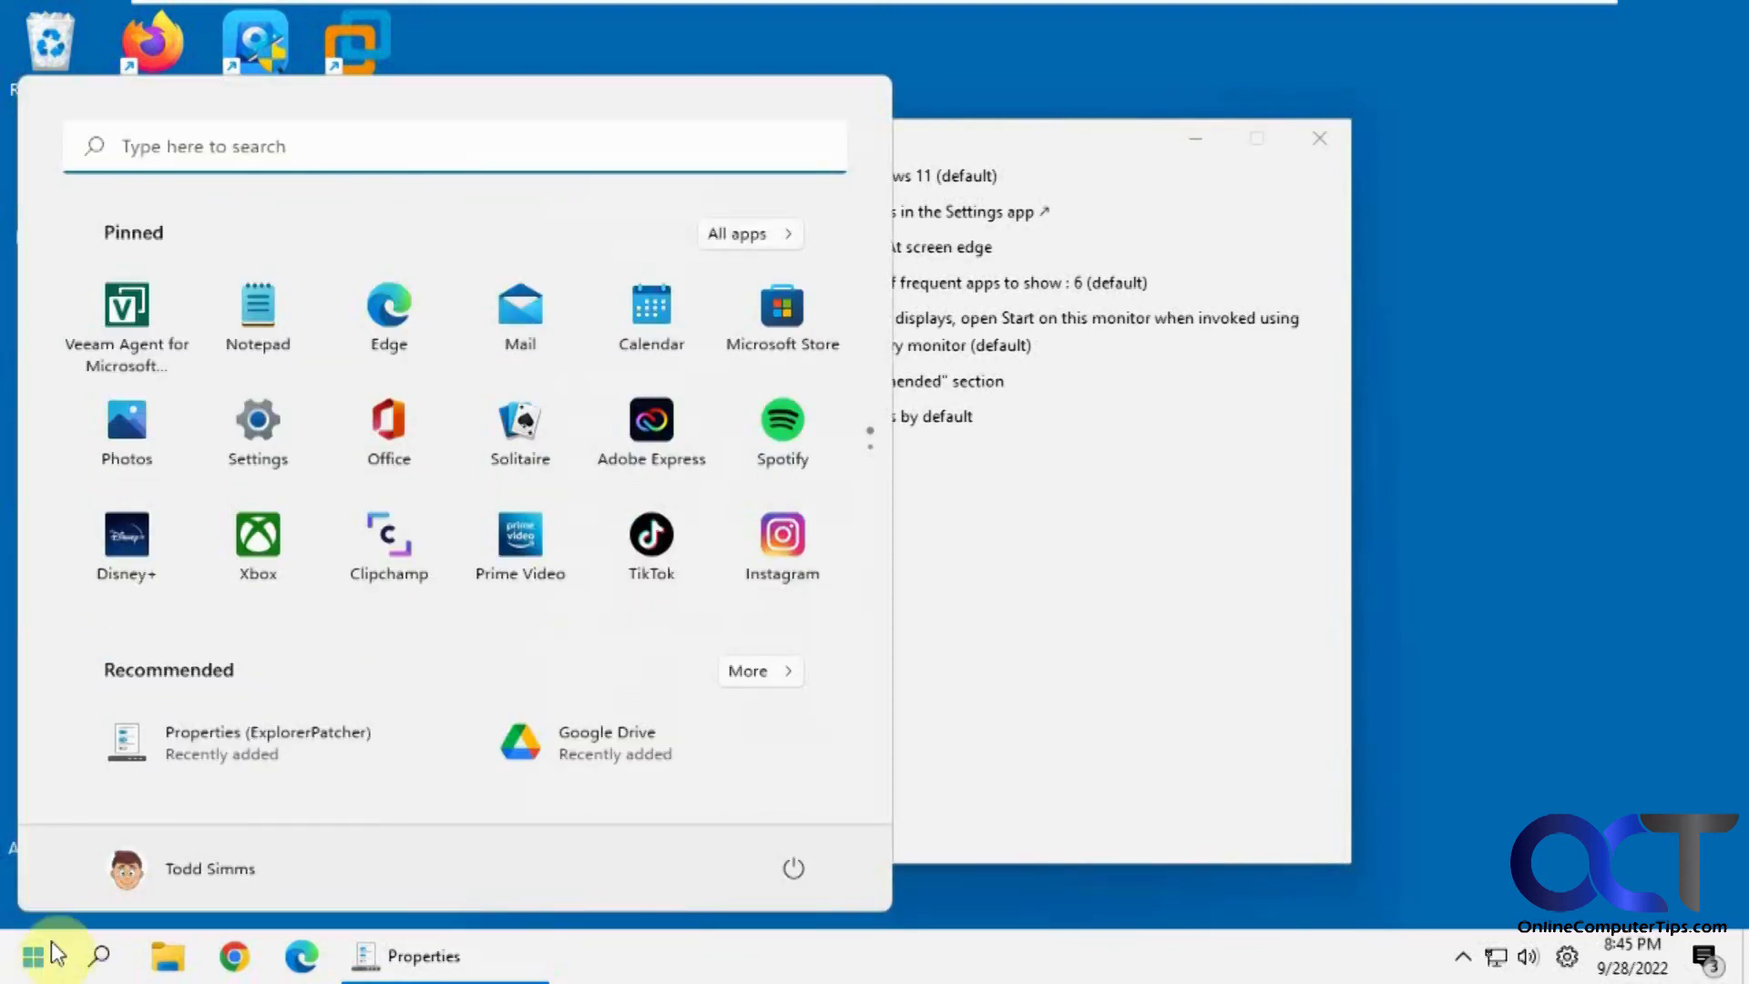
pyautogui.click(259, 432)
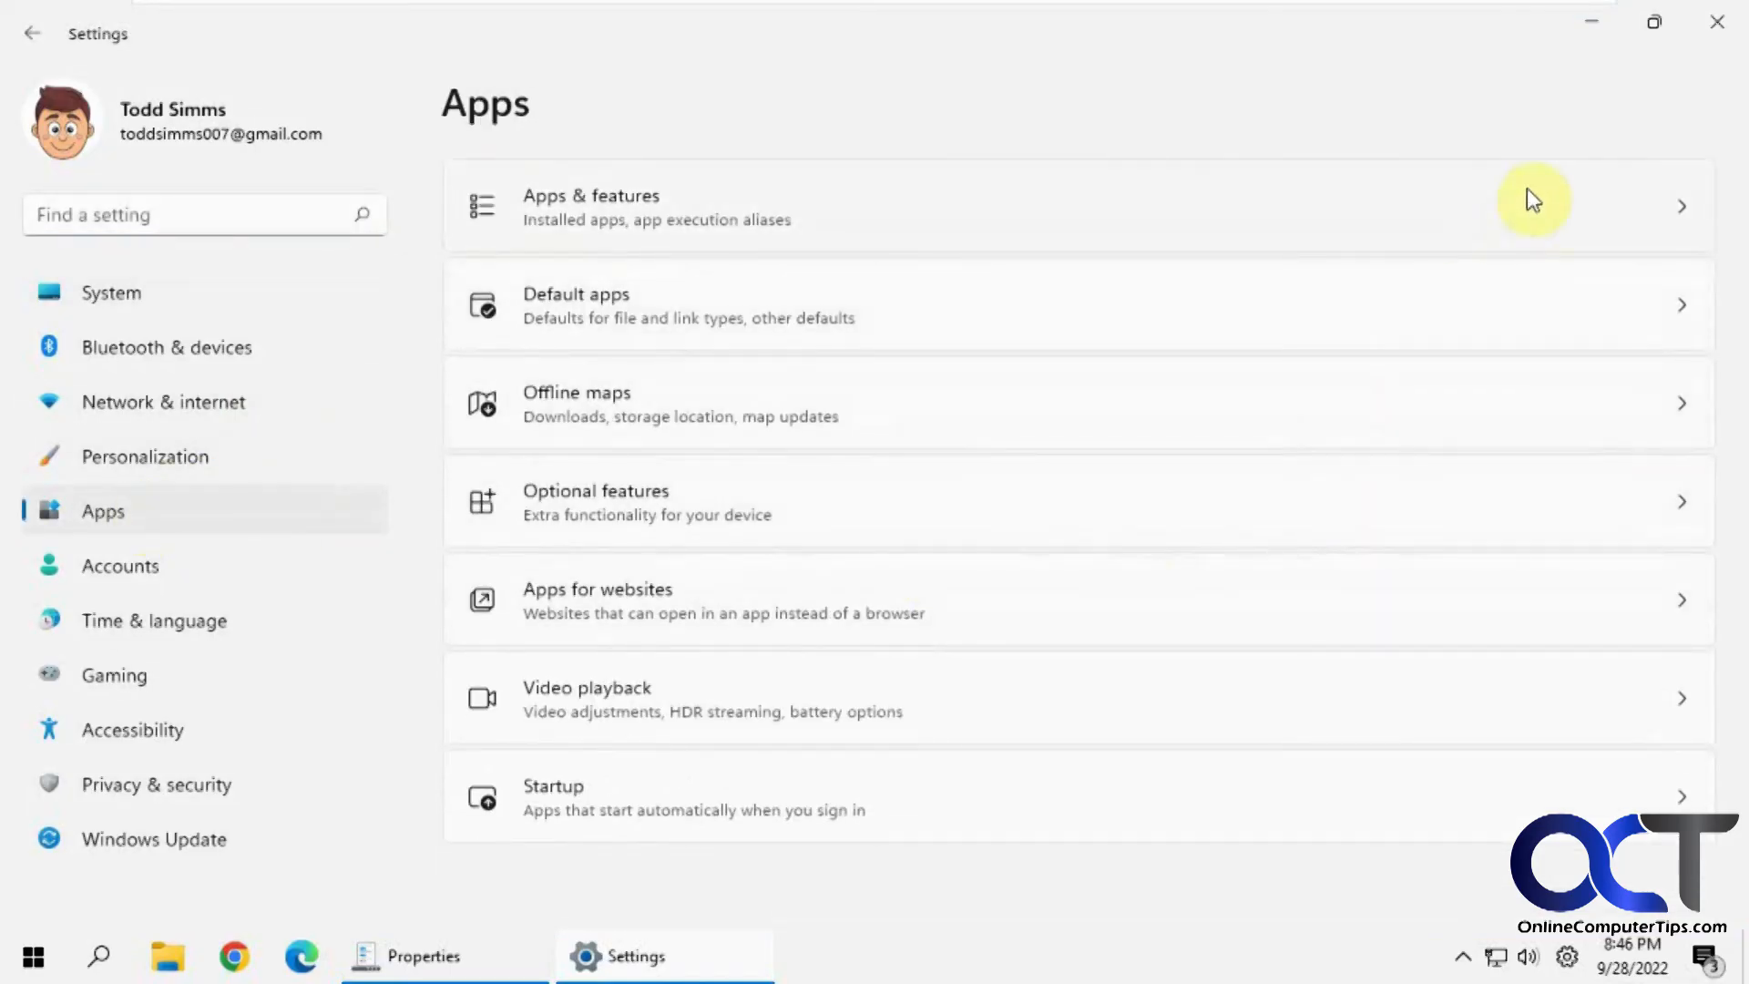
# In Apps & features, choose Uninstall for ExplorerPatcher and confirm
pyautogui.click(1526, 198)
pyautogui.scroll(-2, 1521, 674)
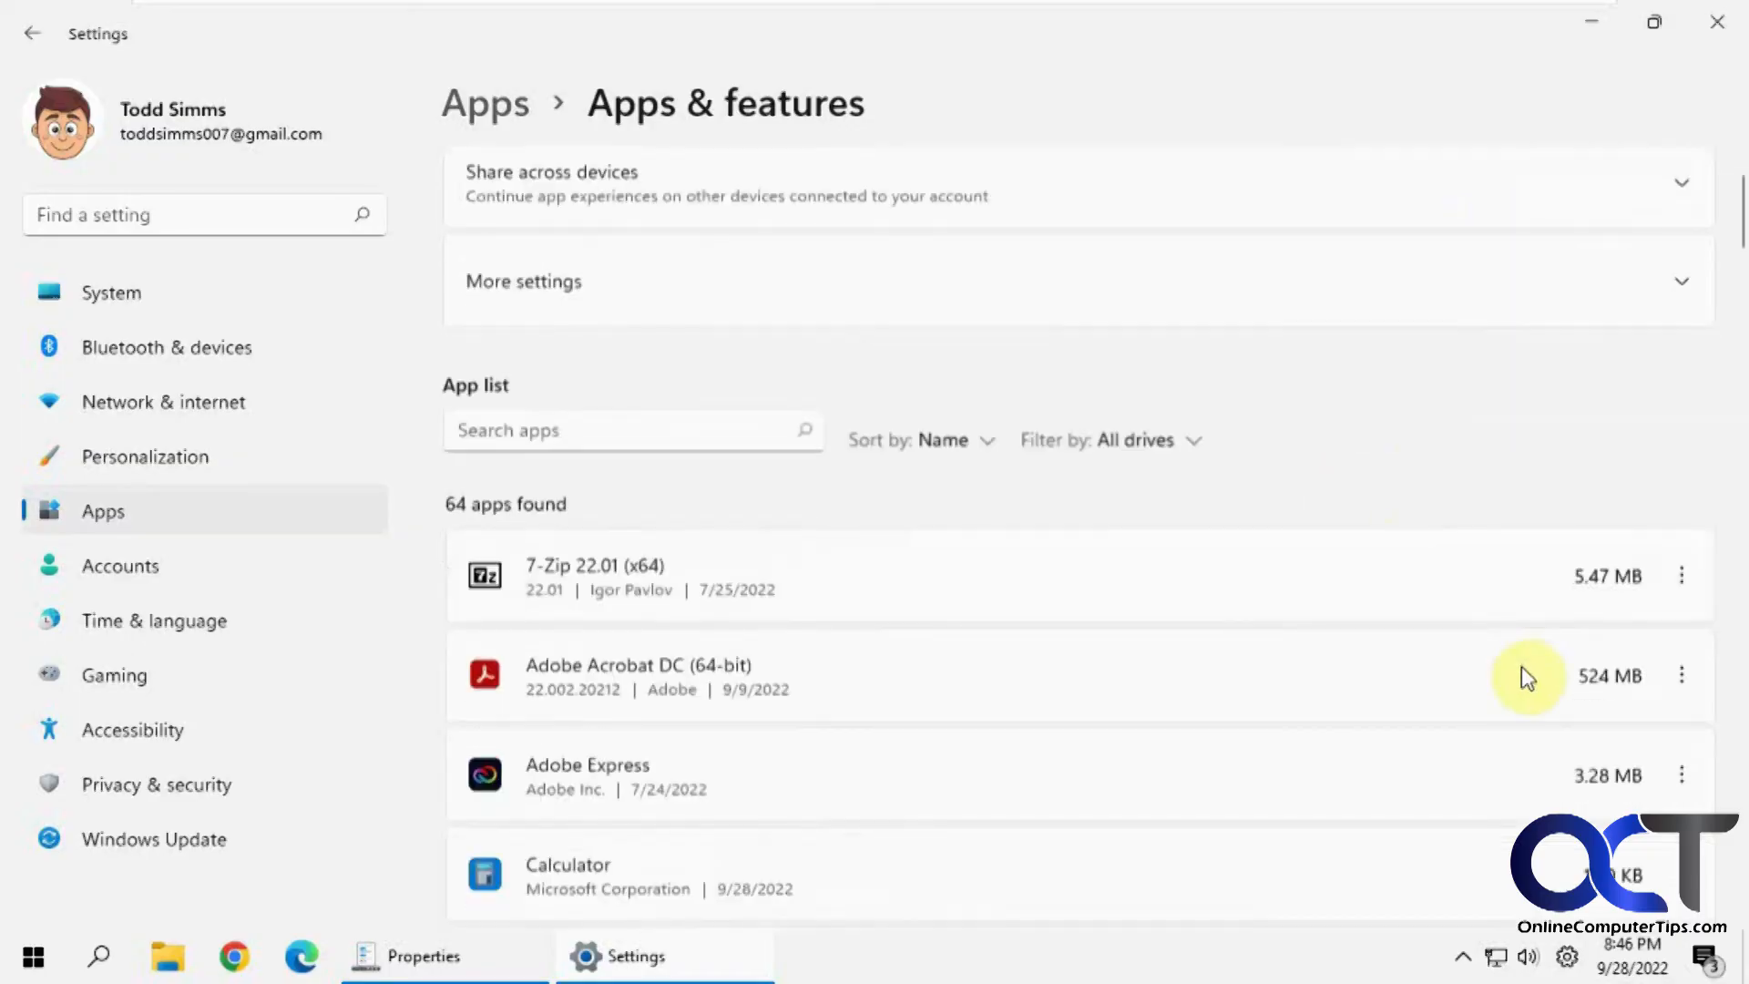
pyautogui.scroll(-2, 1538, 647)
pyautogui.scroll(-2, 1536, 647)
pyautogui.scroll(-1, 1537, 647)
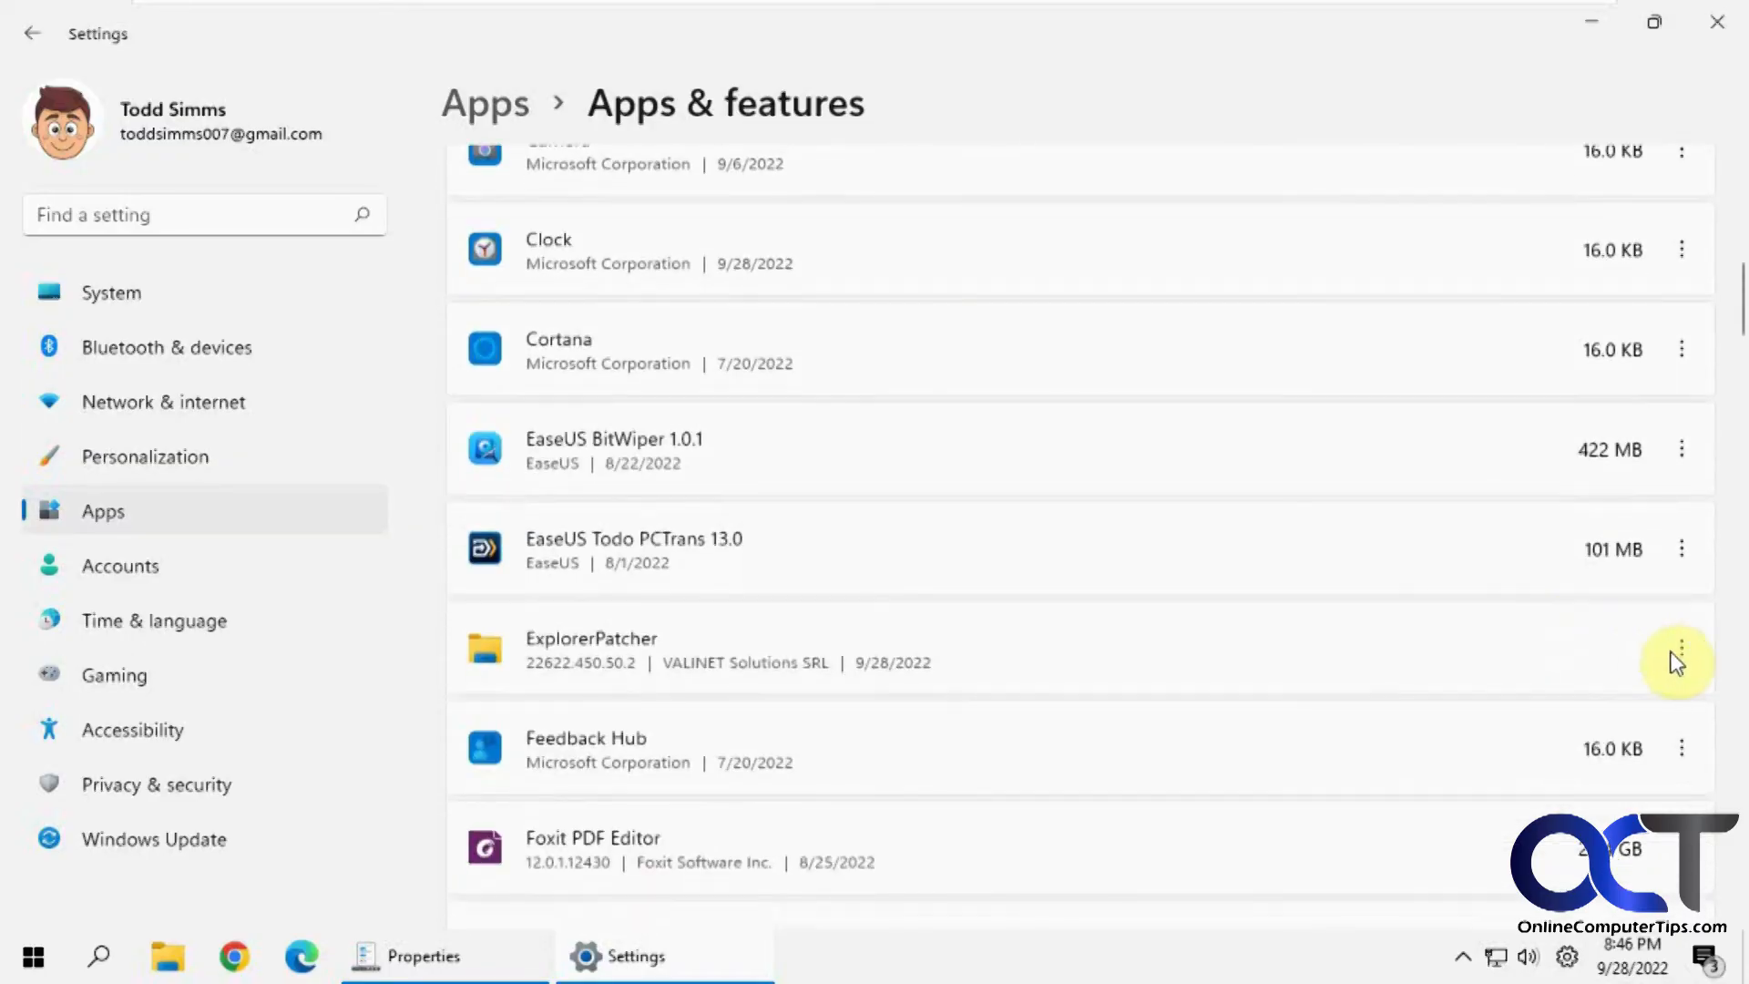
pyautogui.click(1680, 649)
pyautogui.click(1498, 745)
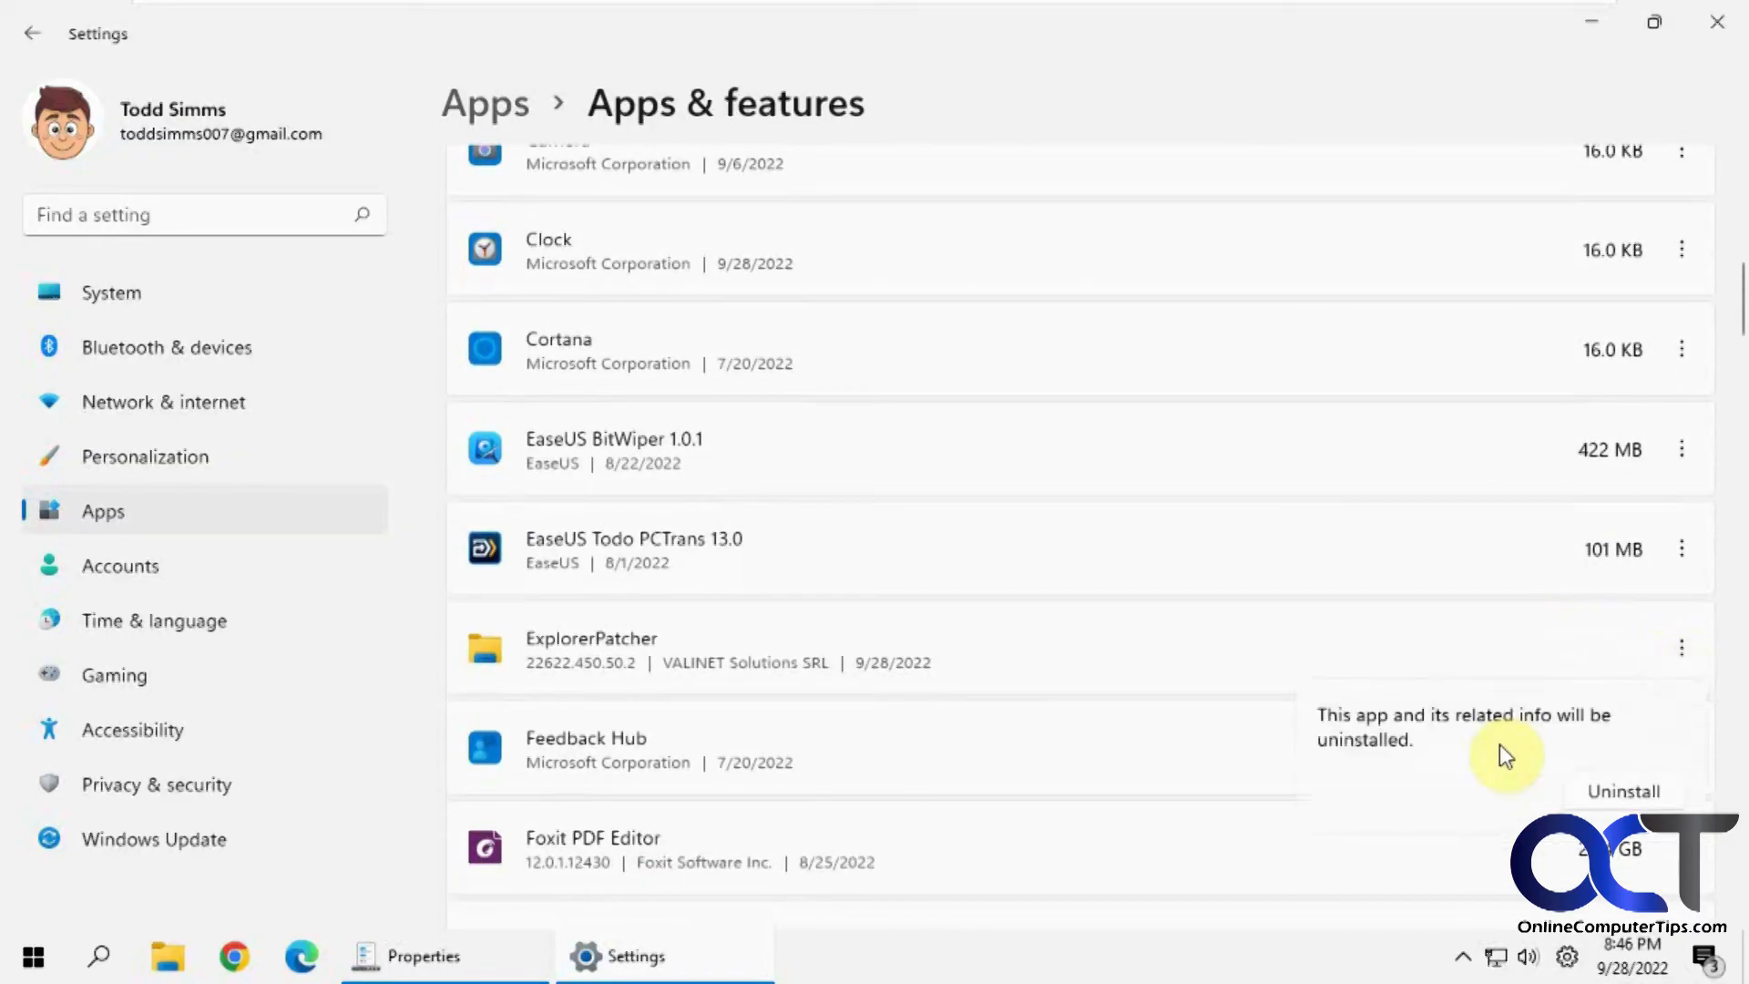
pyautogui.click(1623, 791)
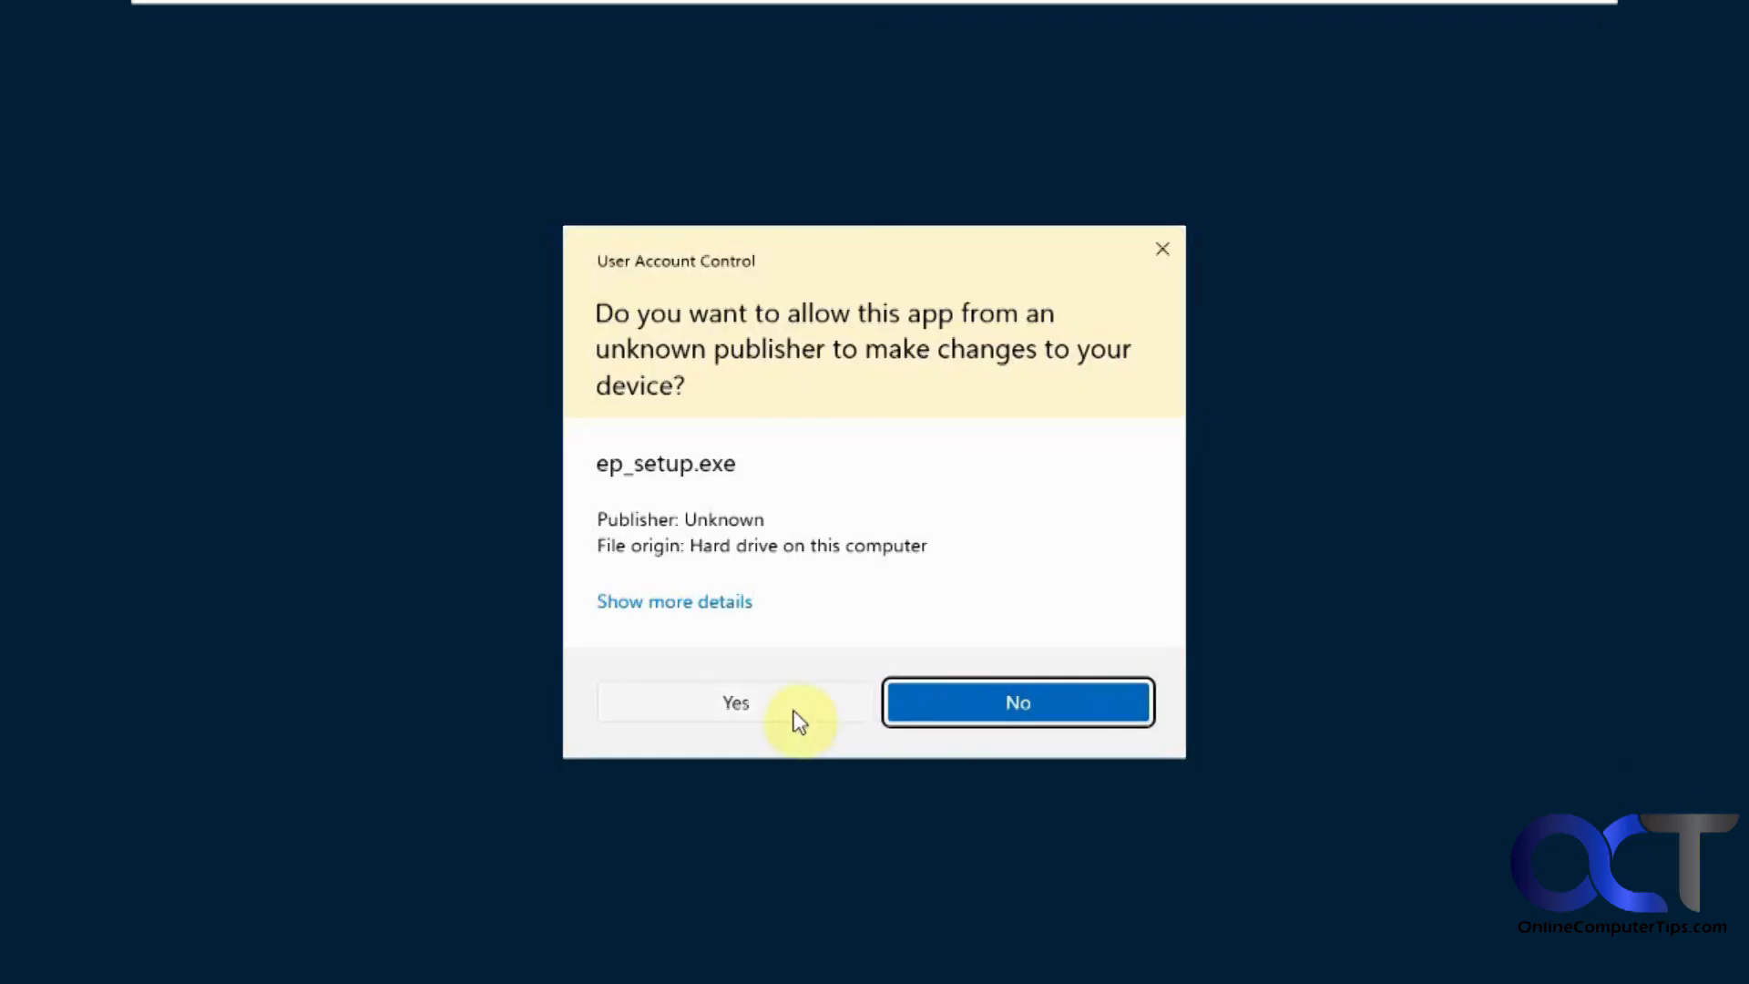
# Allow the uninstaller, confirm removal, dismiss the completion message and minimise Settings
pyautogui.click(796, 715)
pyautogui.click(961, 579)
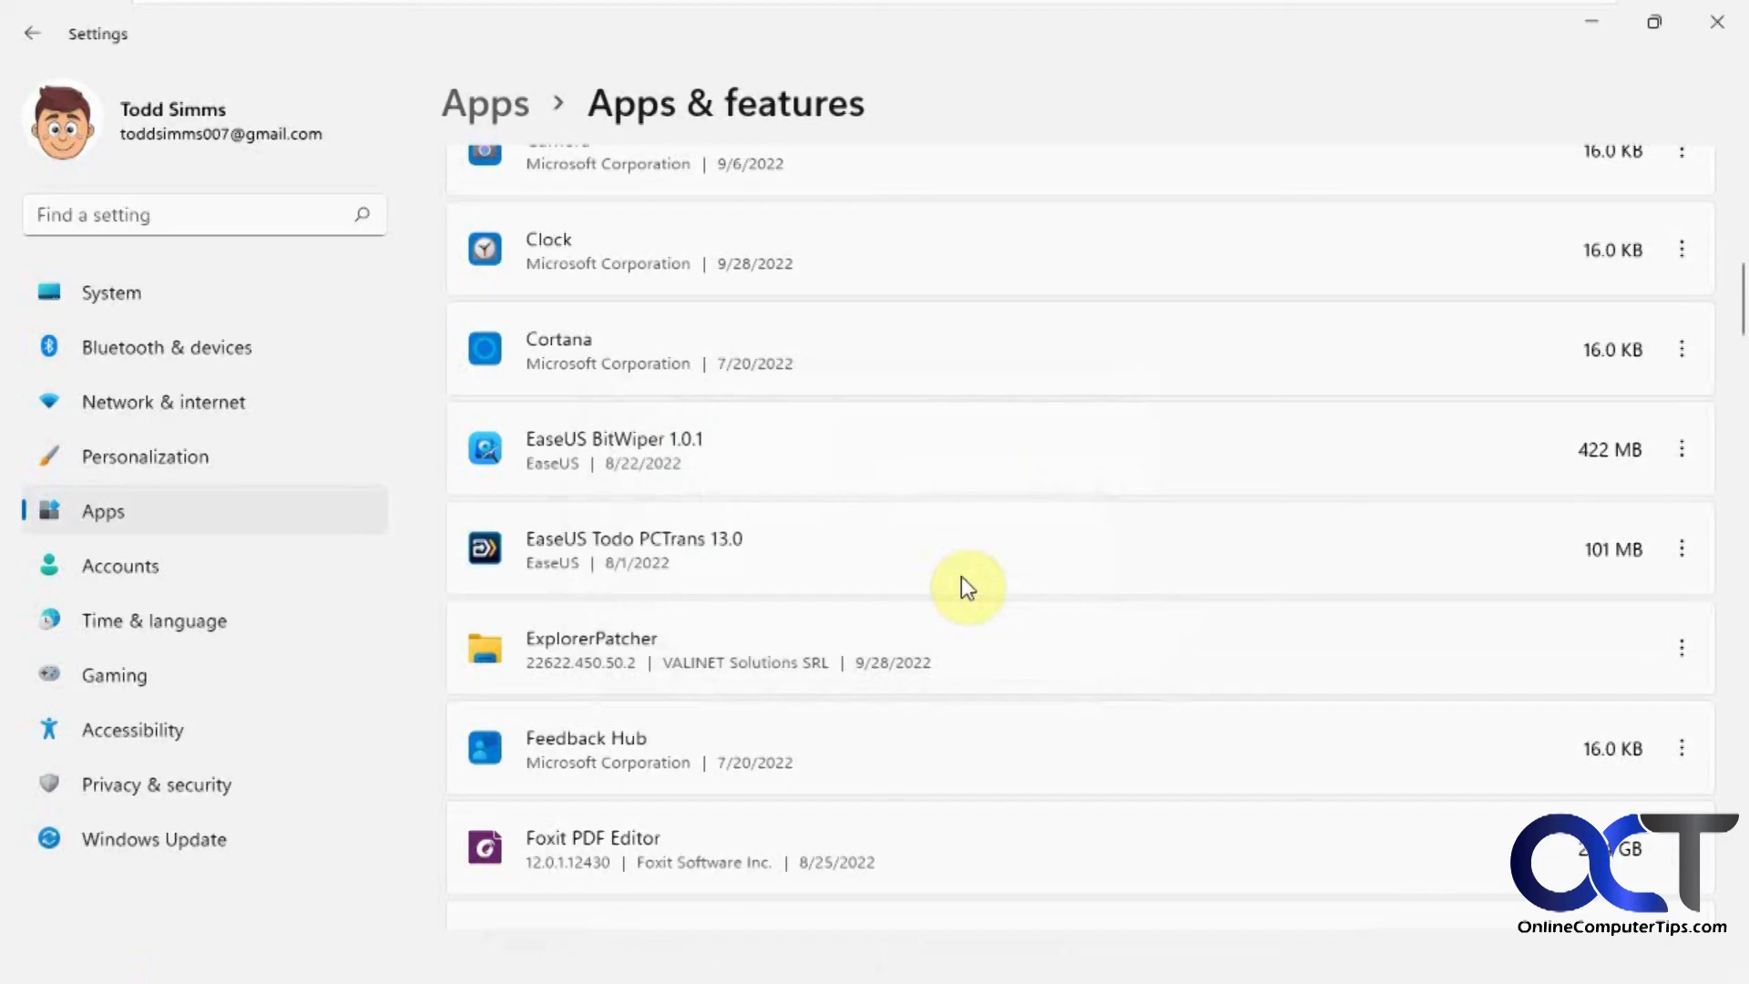
pyautogui.click(1065, 580)
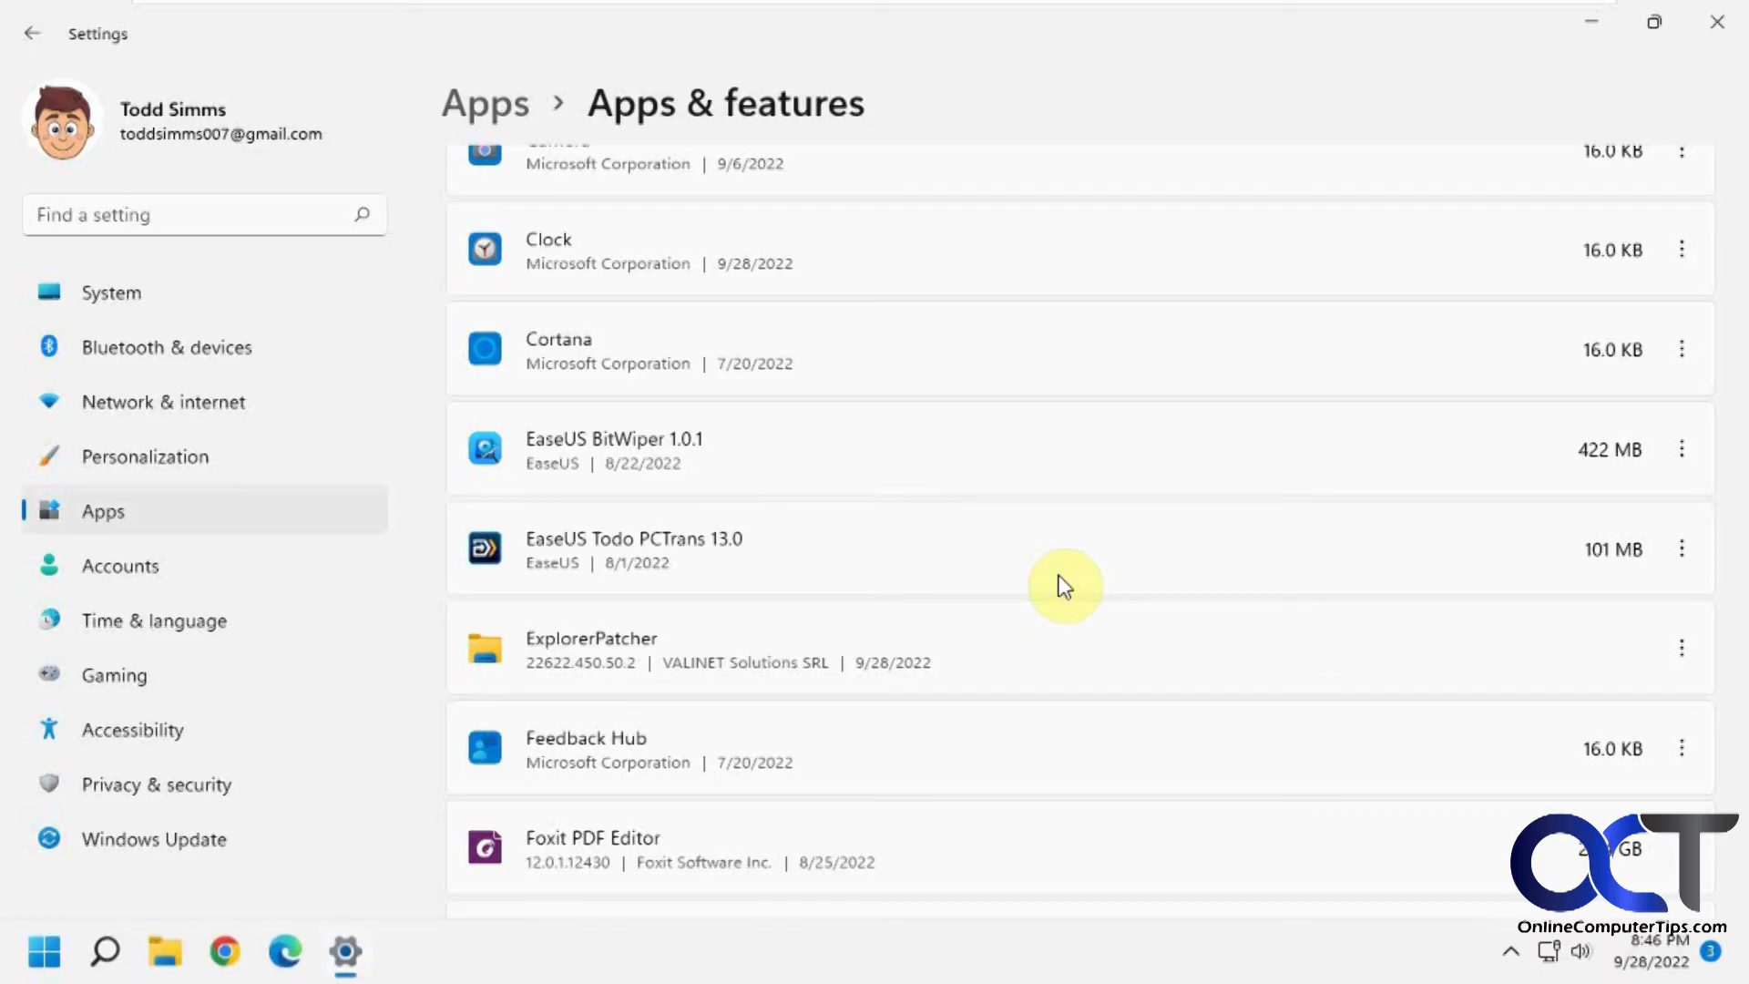
pyautogui.click(1589, 32)
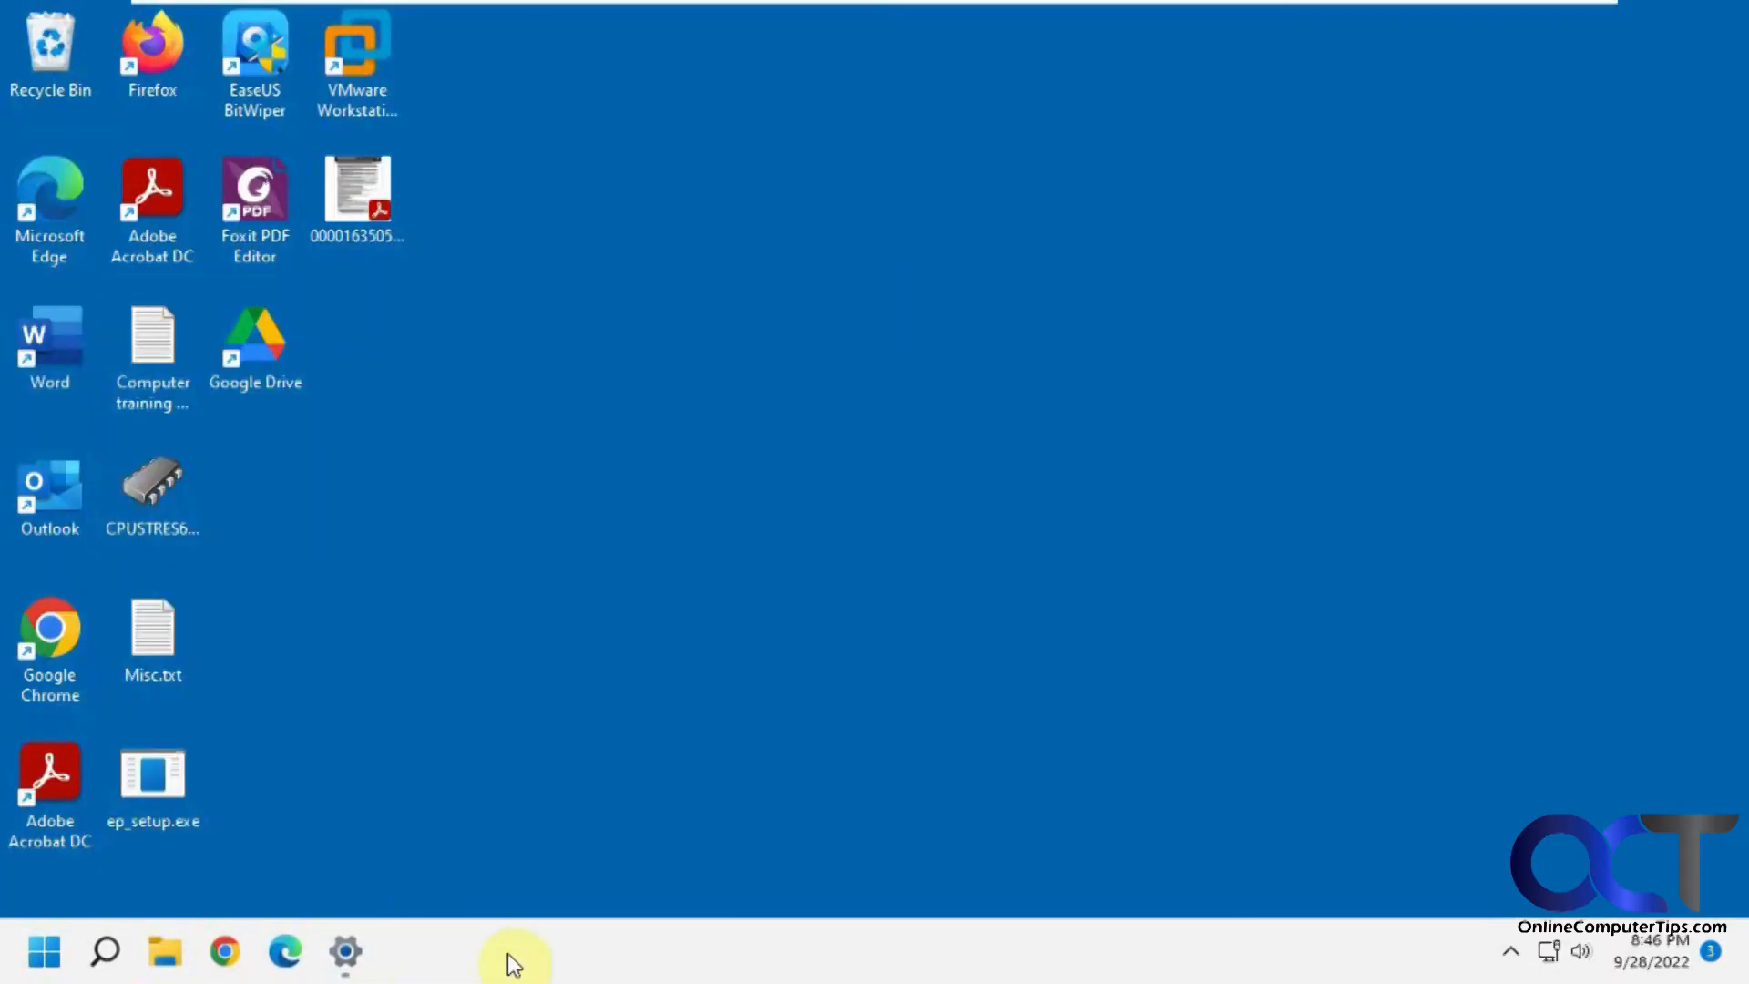
# Reach Taskbar settings from the taskbar context menu and expand Taskbar behaviors
pyautogui.rightClick(519, 960)
pyautogui.click(622, 898)
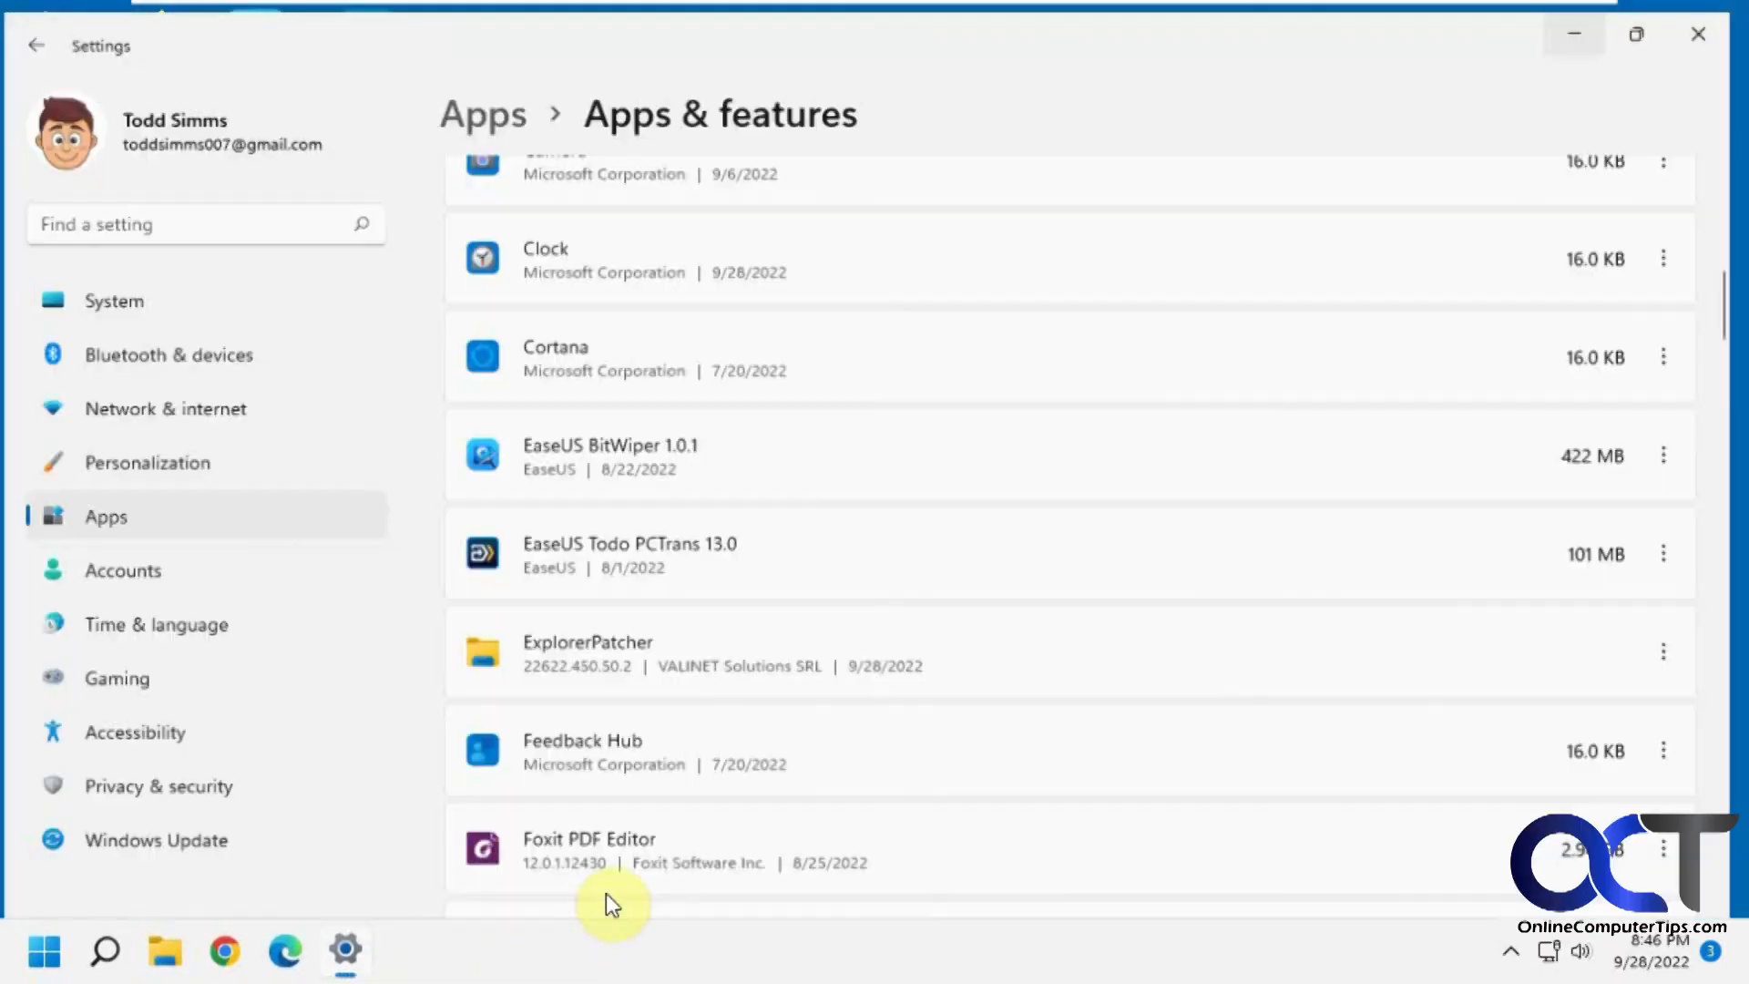
pyautogui.scroll(-2, 867, 752)
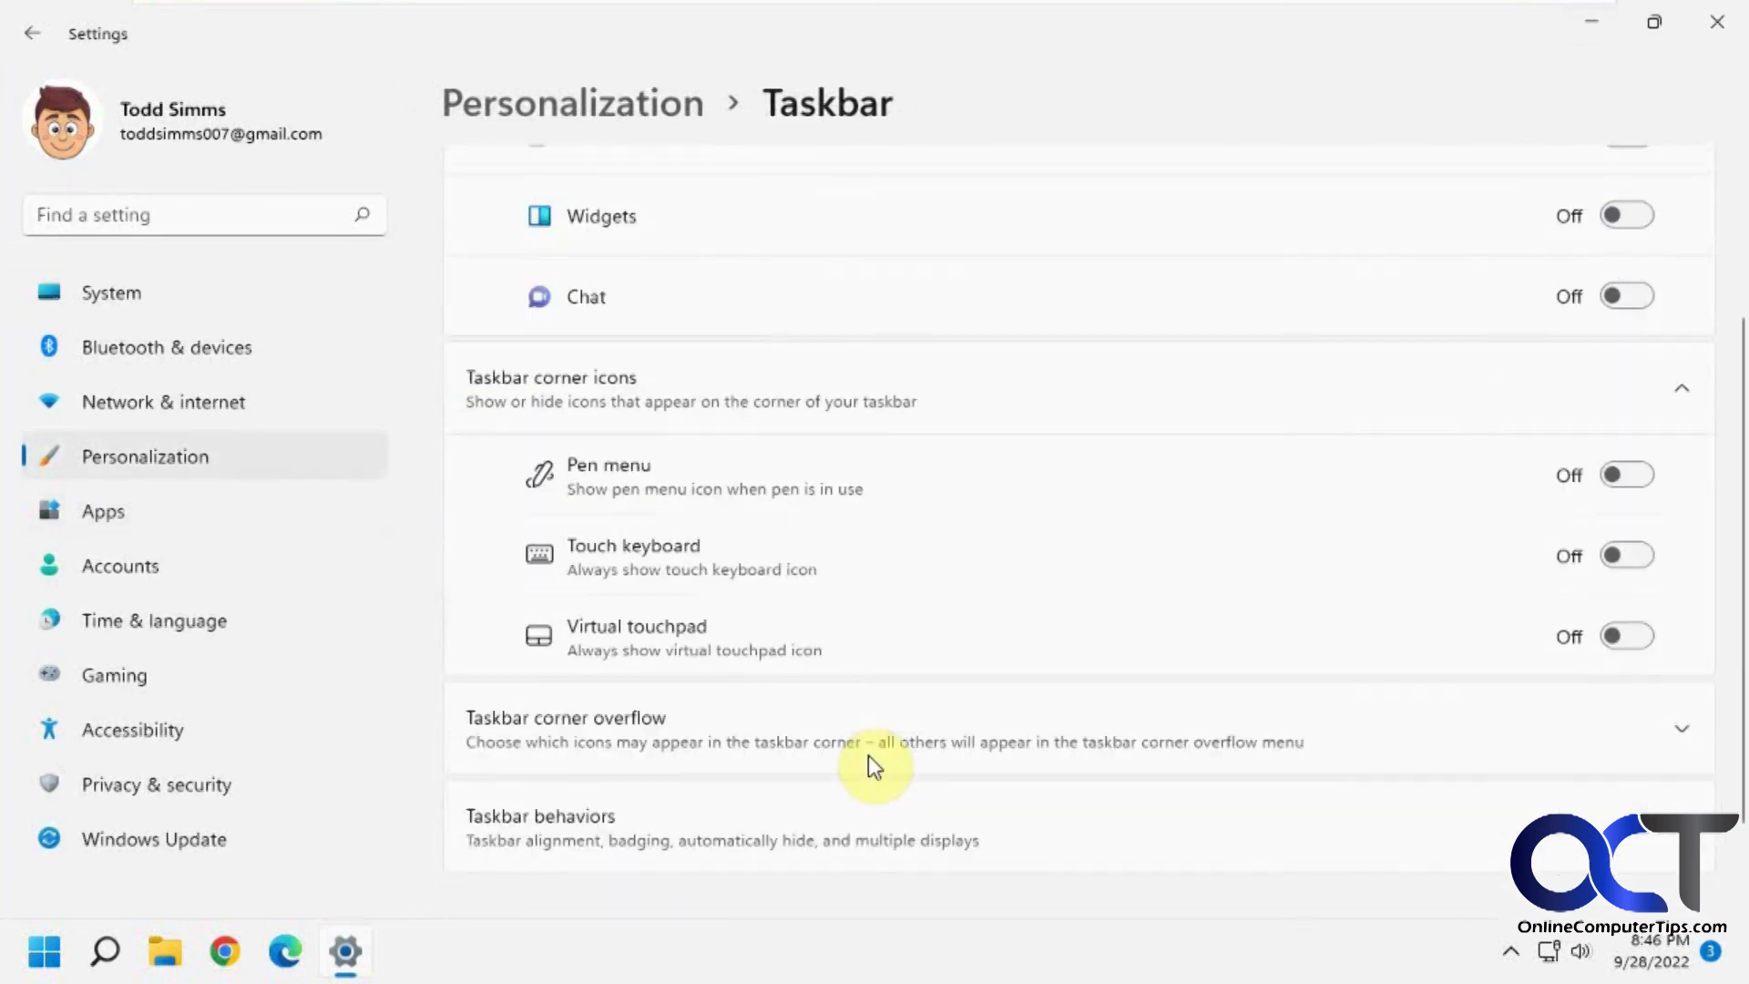
pyautogui.scroll(-2, 868, 755)
pyautogui.click(875, 735)
pyautogui.scroll(-2, 876, 735)
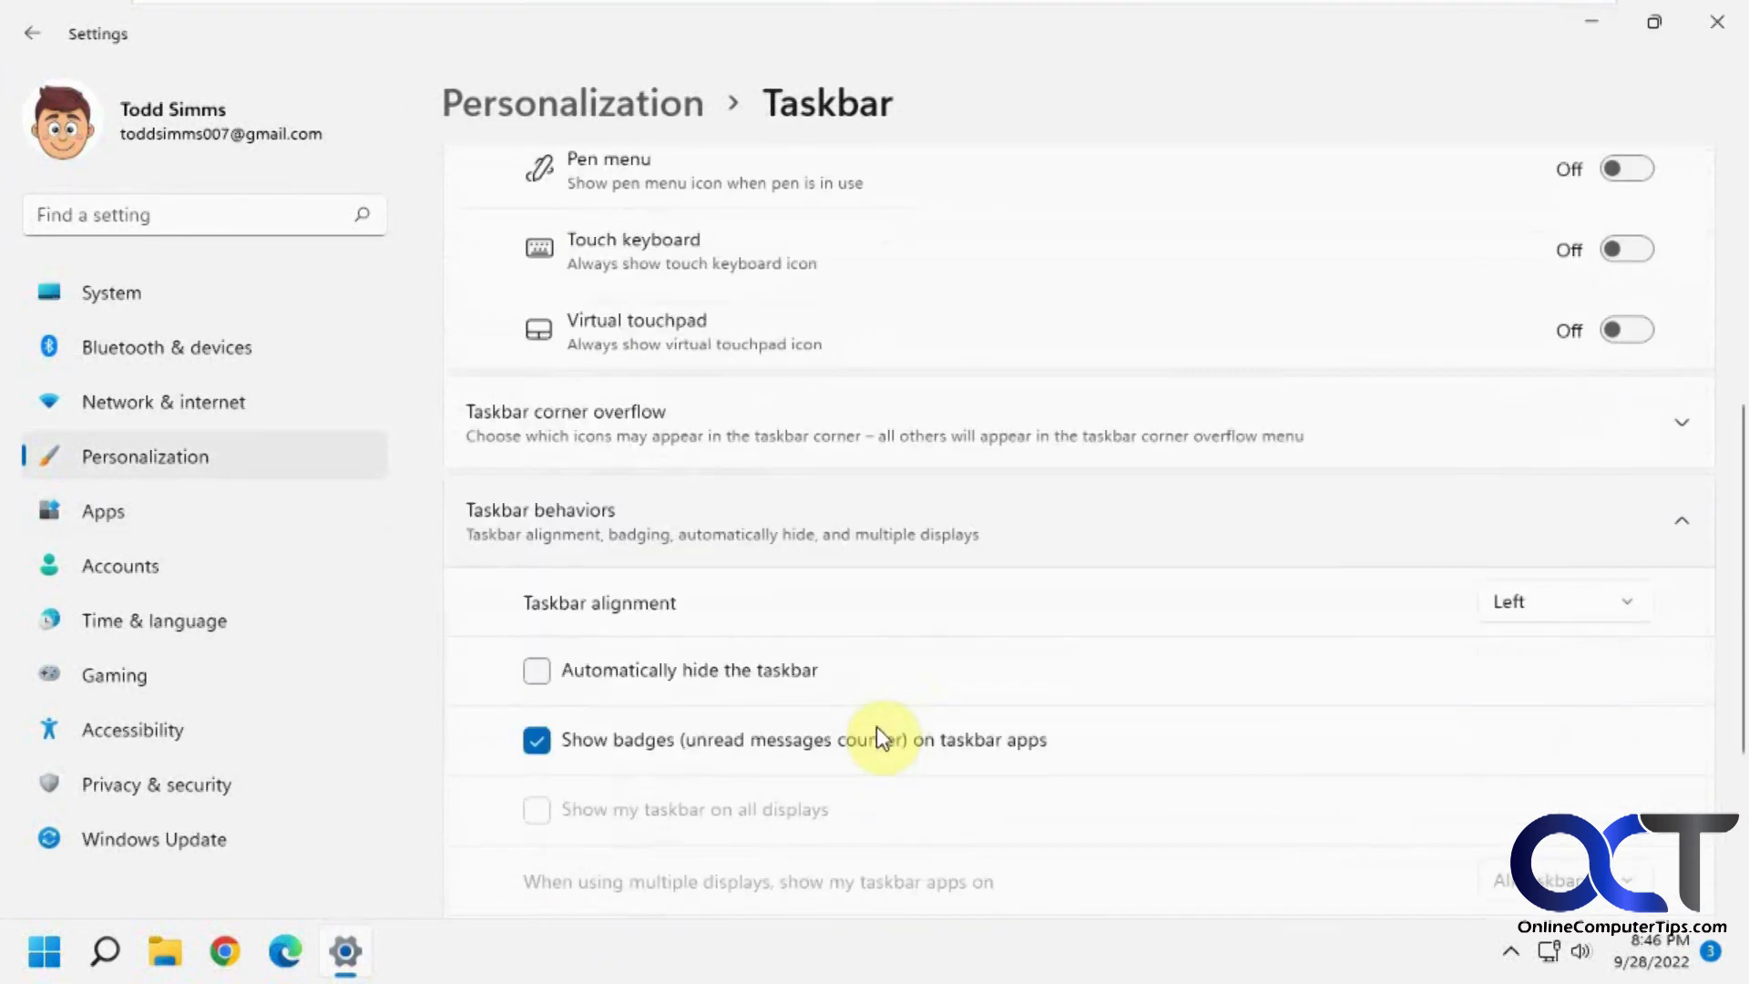
pyautogui.scroll(-2, 876, 735)
pyautogui.scroll(-2, 875, 736)
pyautogui.scroll(2, 876, 728)
pyautogui.scroll(1, 875, 729)
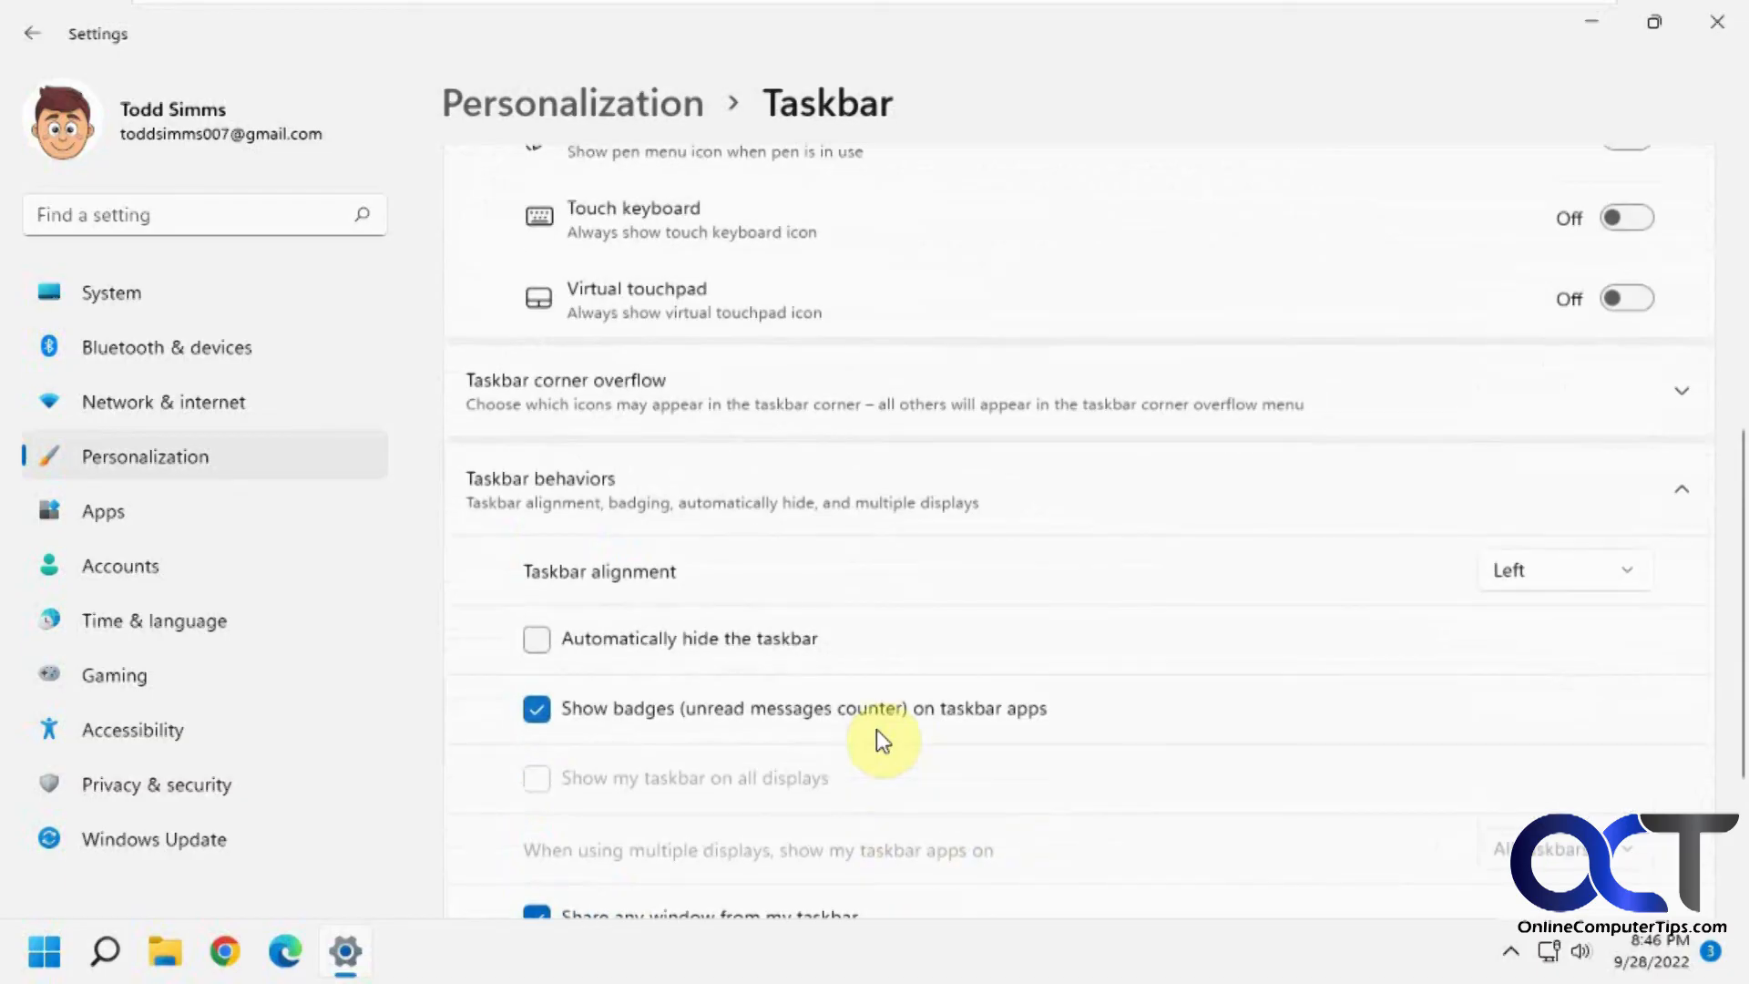
# Set Taskbar alignment to Center and close Settings
pyautogui.click(1576, 572)
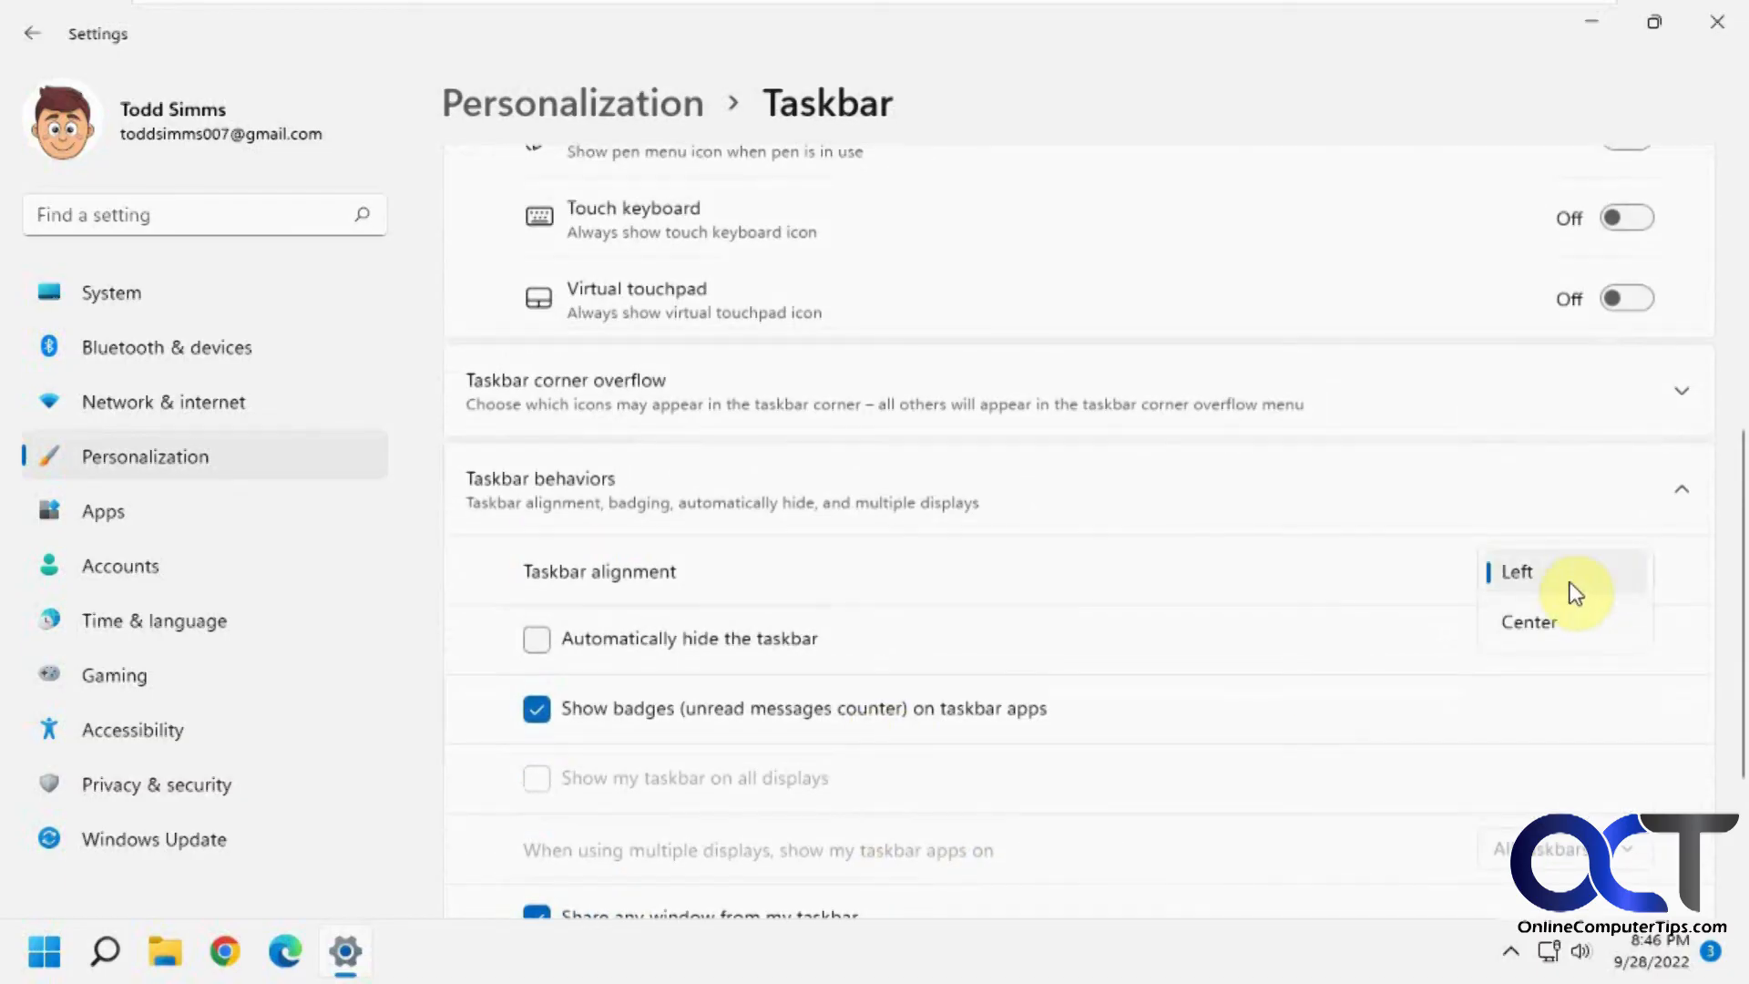
pyautogui.click(1551, 625)
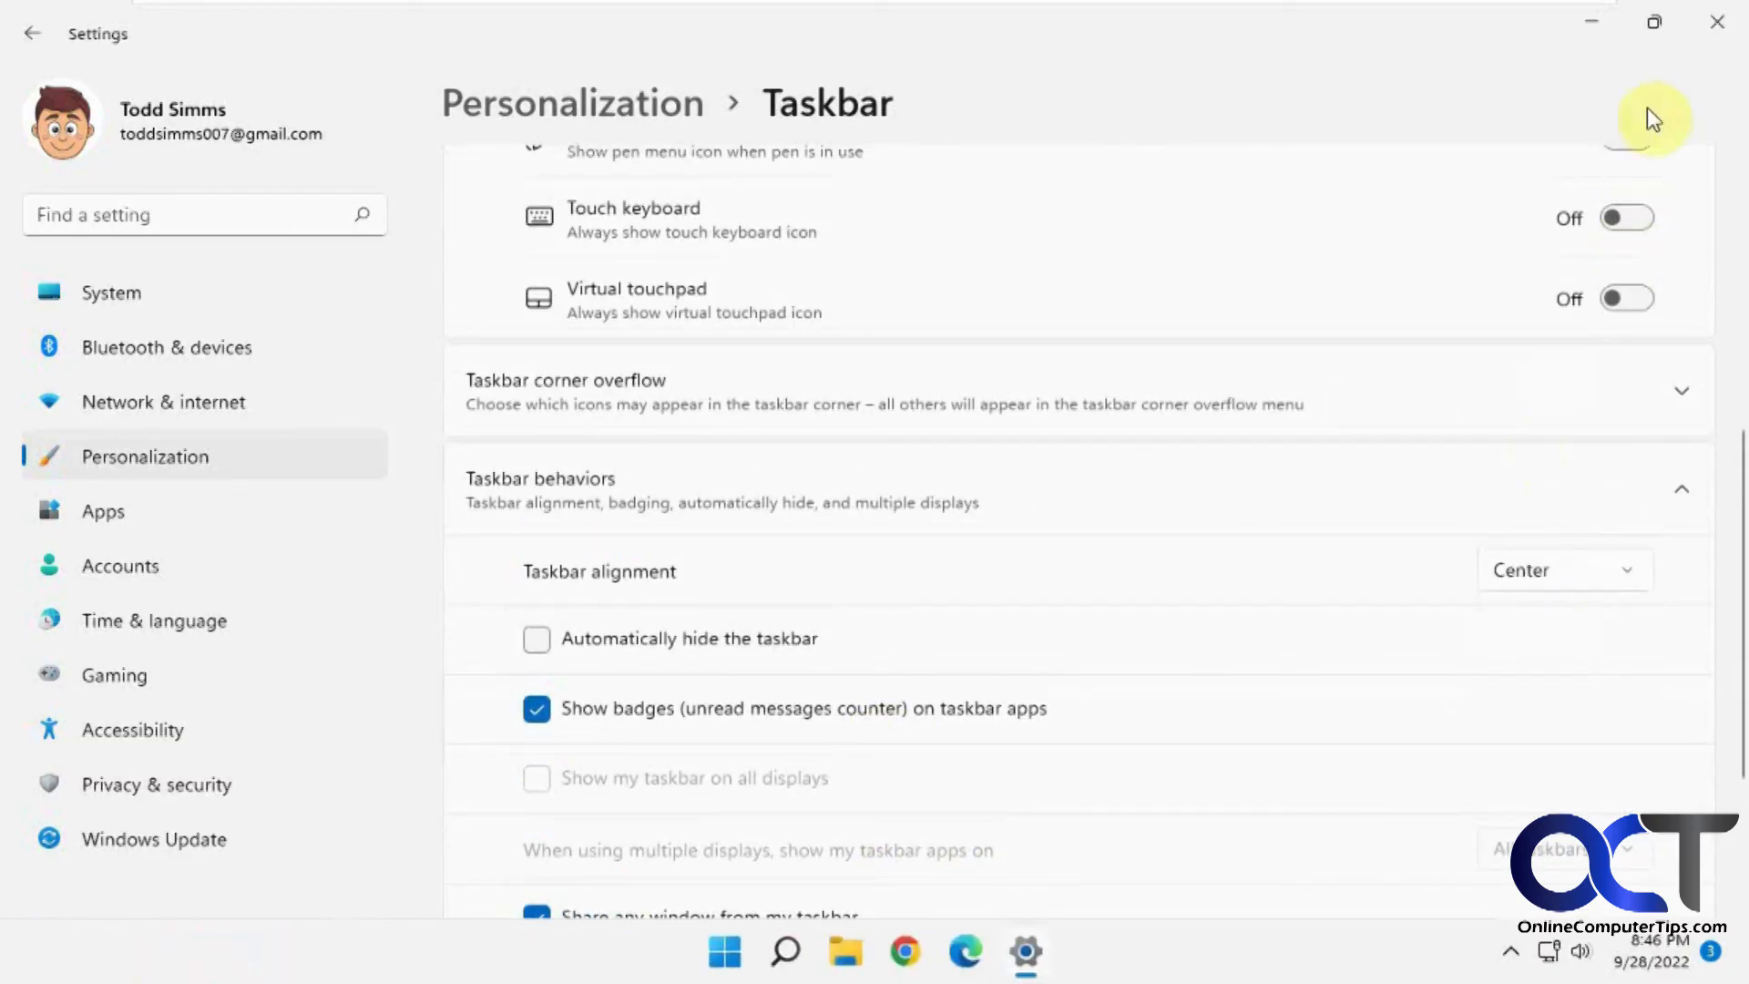
pyautogui.click(1710, 28)
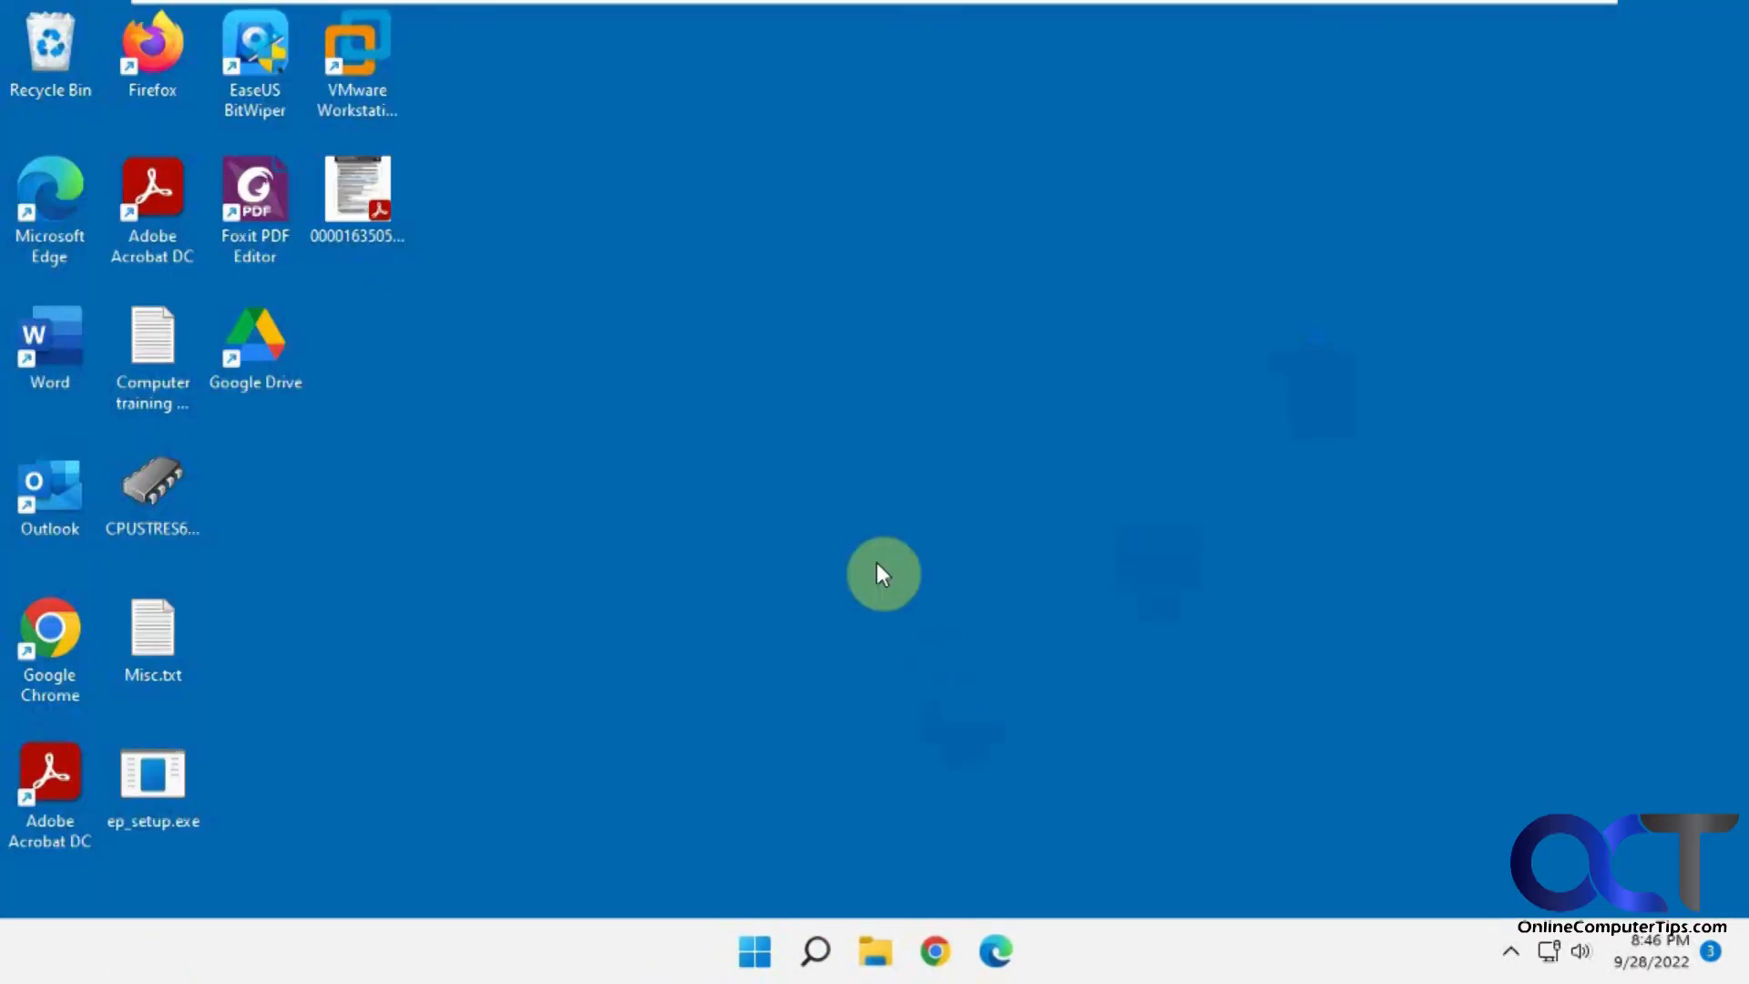